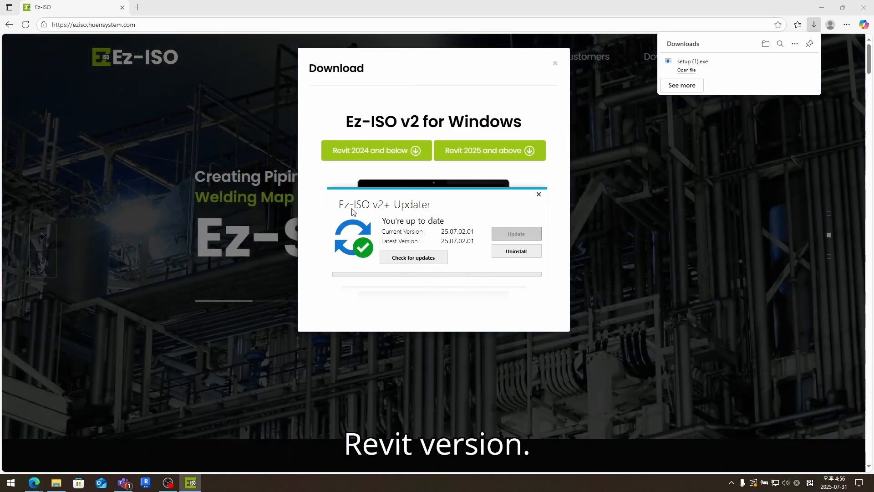
- Download the Ez-ISO v2 package for Revit 2024 and below and open ezisov2_setup.zip
{"action": "left_click", "coordinate": [539, 194]}
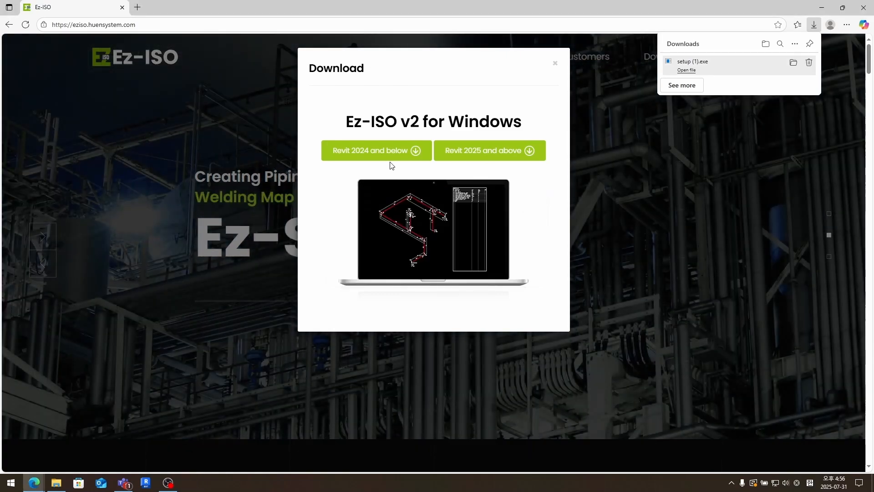
{"action": "left_click", "coordinate": [376, 151]}
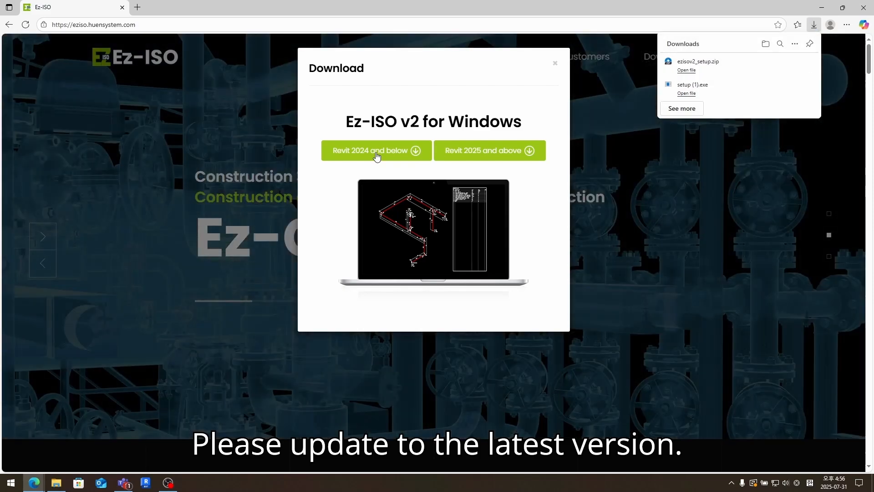
{"action": "left_click", "coordinate": [674, 71]}
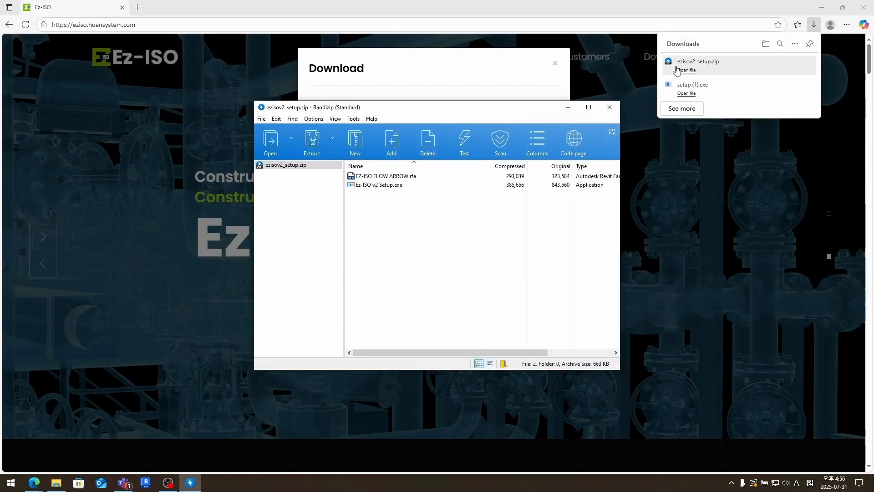
- Open the EZ-ISO FLOW ARROW.rfa family from the Bandizip archive
{"action": "left_click", "coordinate": [412, 177]}
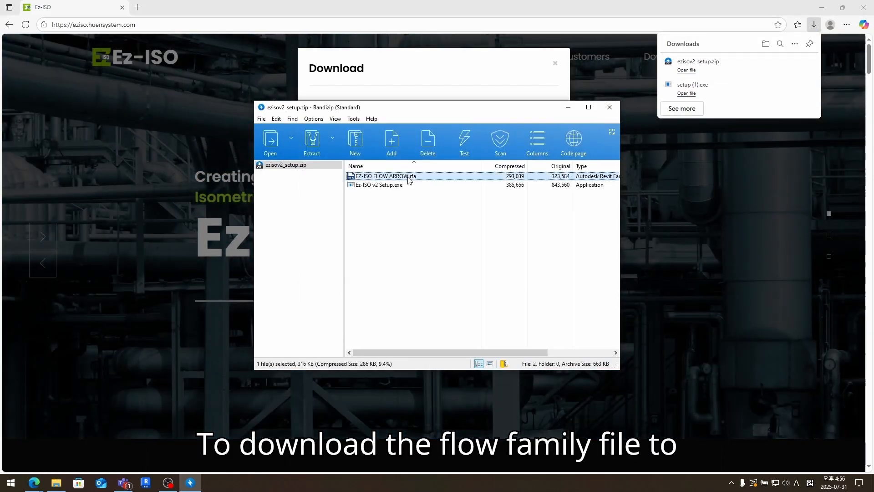
{"action": "double_click", "coordinate": [408, 177]}
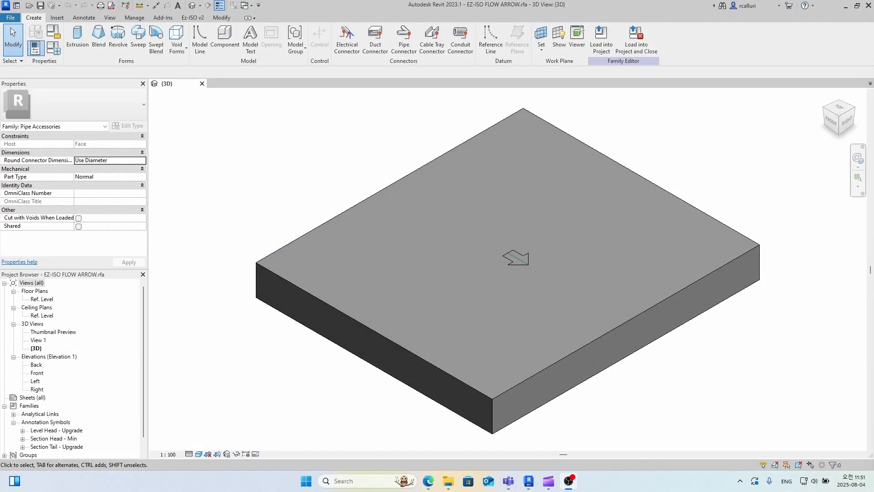
{"action": "scroll", "coordinate": [483, 269], "scroll_direction": "up", "scroll_amount": 6}
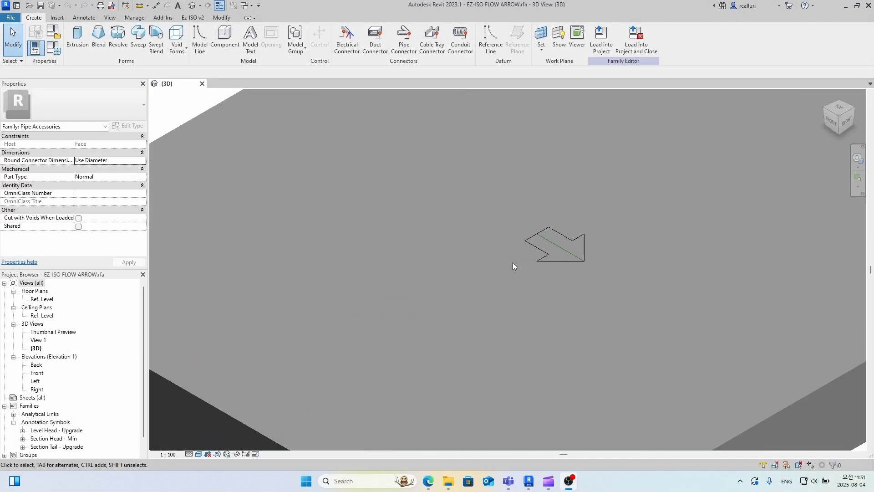
{"action": "scroll", "coordinate": [513, 262], "scroll_direction": "down", "scroll_amount": 5}
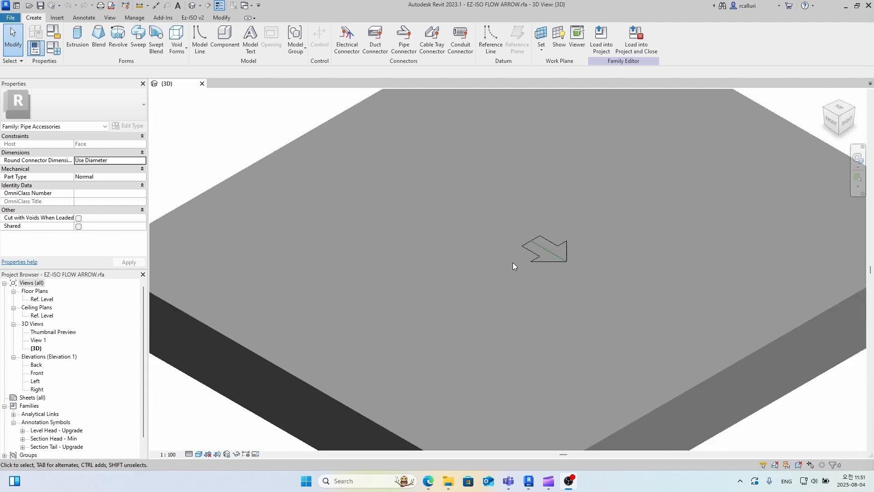
- Go to Ez-ISO account registration from the Ez-ISO v2 sign-in prompt
{"action": "scroll", "coordinate": [512, 263], "scroll_direction": "down", "scroll_amount": 3}
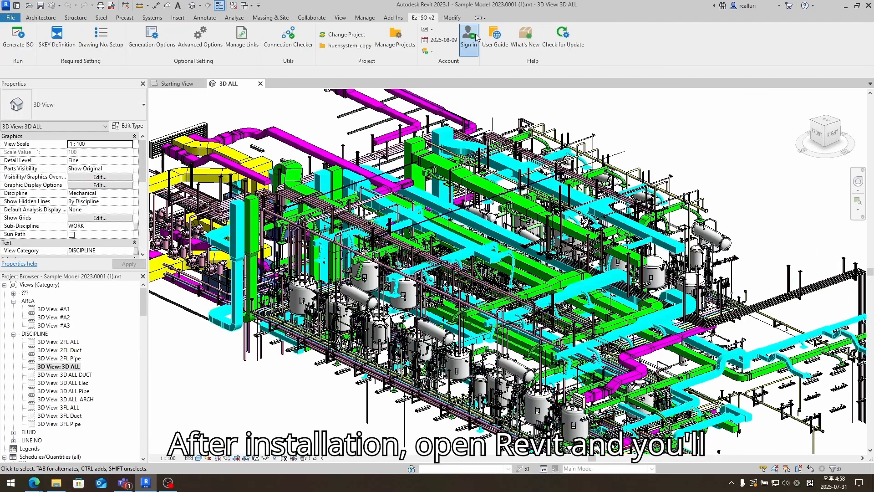
{"action": "left_click", "coordinate": [476, 37]}
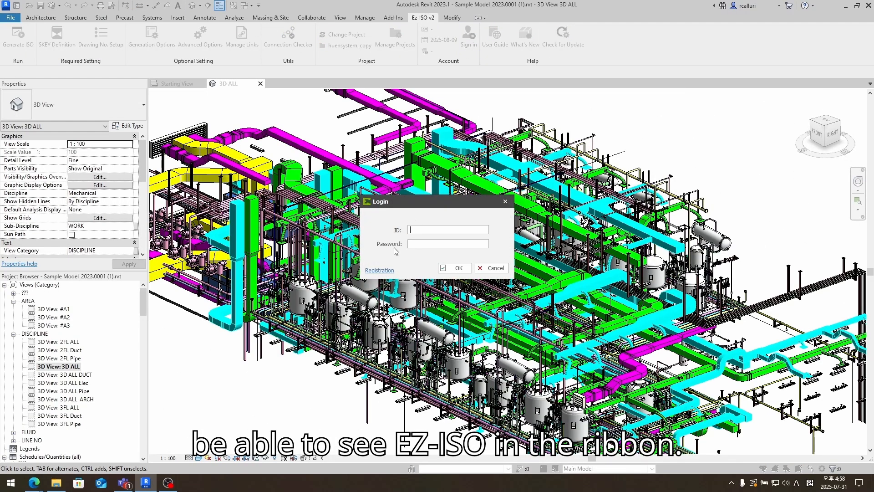
{"action": "left_click", "coordinate": [382, 270]}
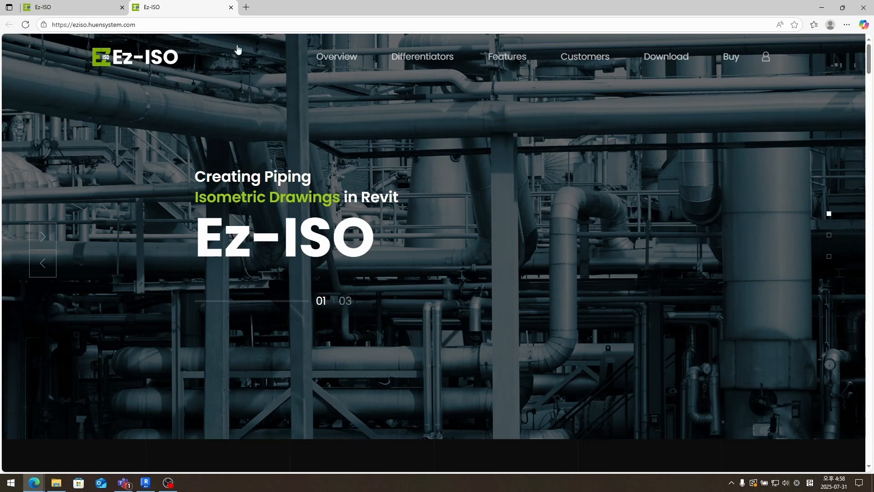
- Close the duplicate tab and bring up the Create Account form from the account menu
{"action": "left_click", "coordinate": [122, 7]}
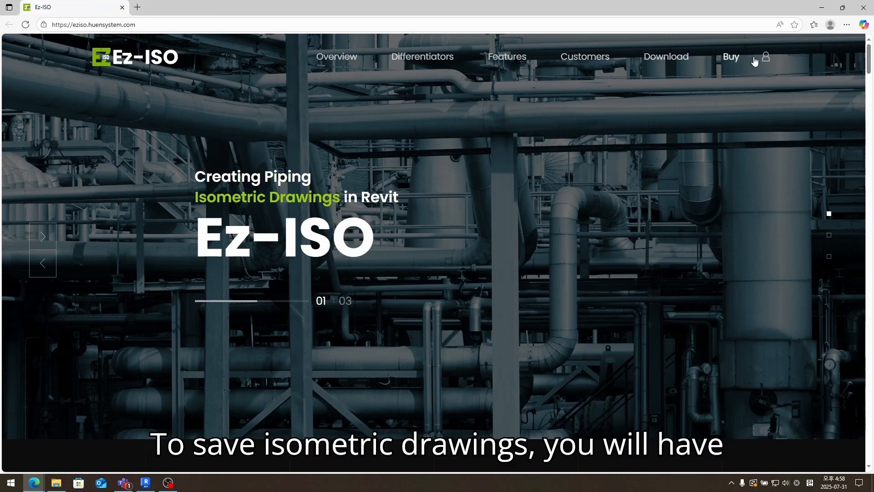
{"action": "mouse_move", "coordinate": [763, 58]}
{"action": "left_click", "coordinate": [761, 84]}
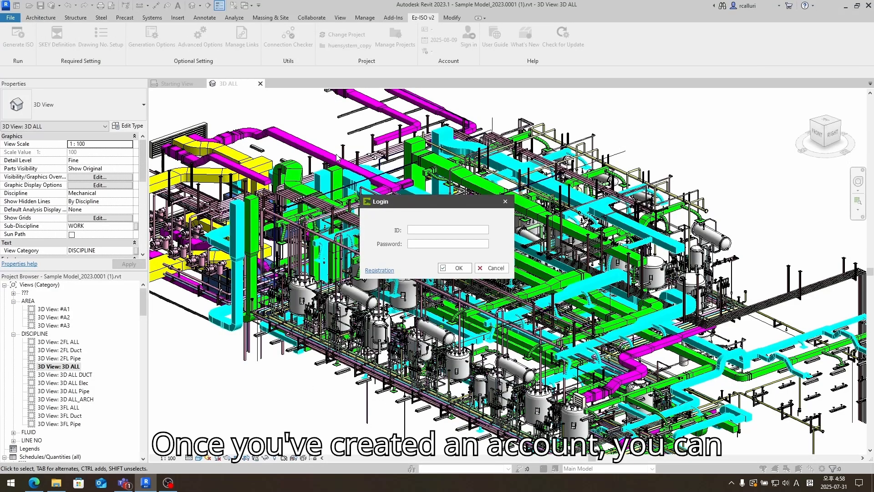
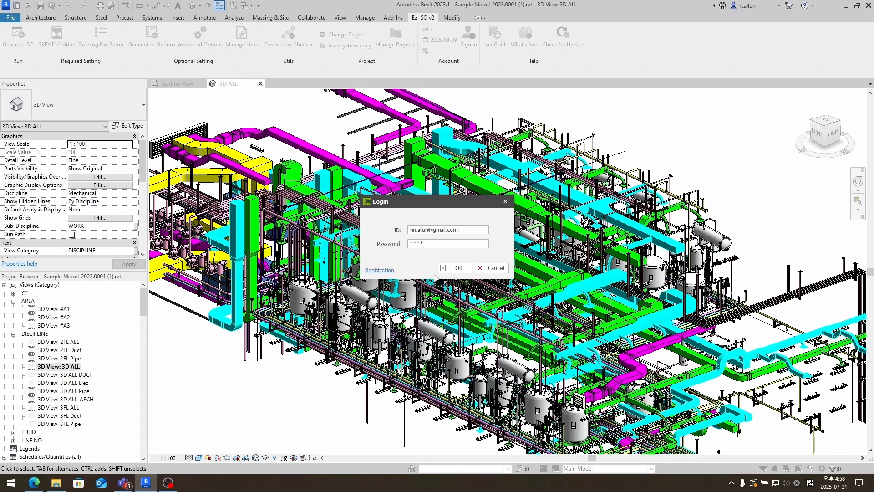
- Log in to Ez-ISO v2 with the account ID and password, then launch the User Guide
{"action": "left_click", "coordinate": [458, 269]}
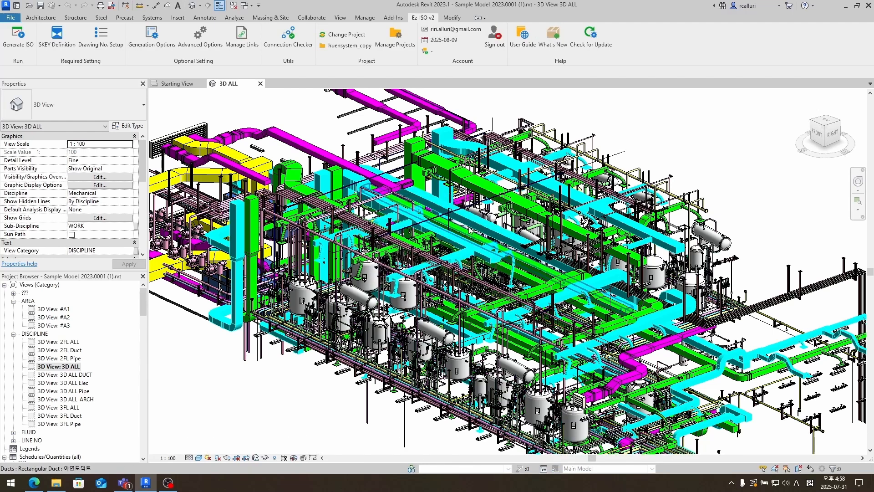
{"action": "left_click", "coordinate": [520, 38]}
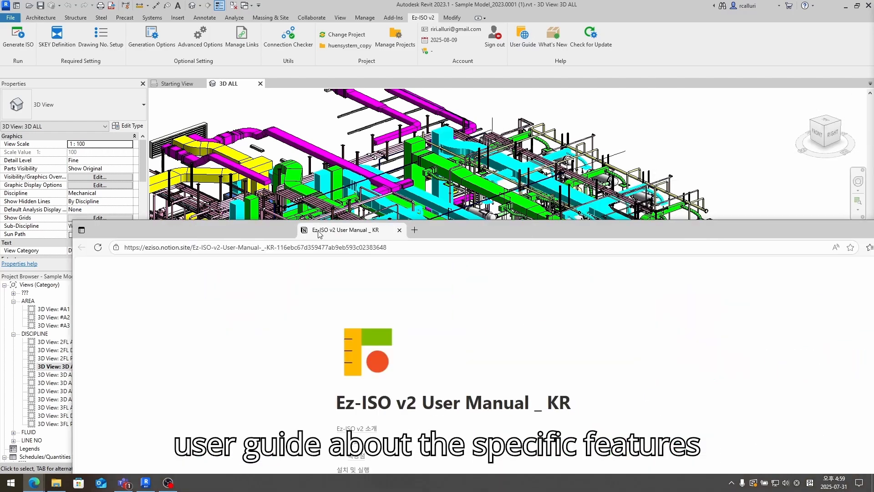
- Skim the Ez-ISO v2 user manual, then read the What's New page on North Arrow Symbol Configuration
{"action": "scroll", "coordinate": [606, 175], "scroll_direction": "down", "scroll_amount": 5}
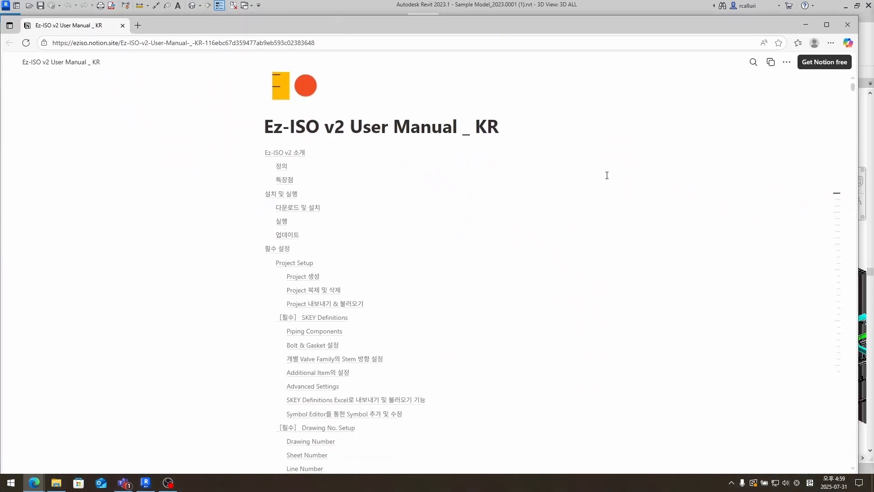
{"action": "left_click_drag", "start_coordinate": [853, 91], "coordinate": [839, 151]}
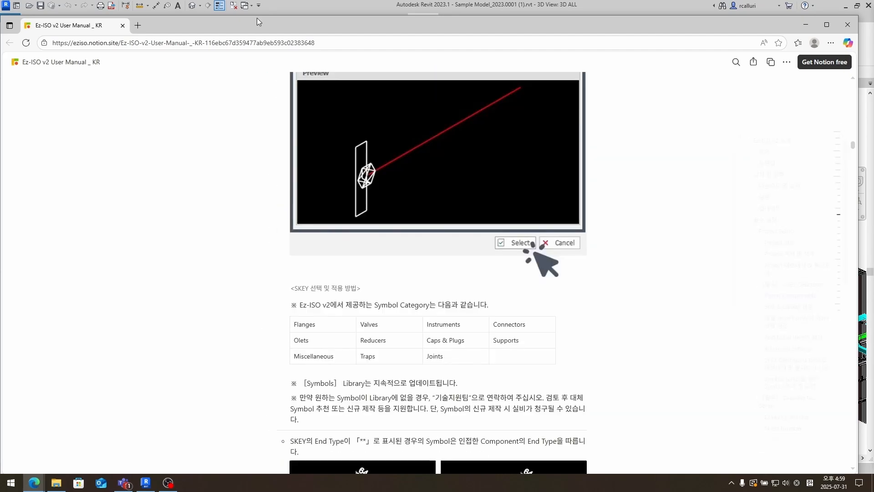
{"action": "left_click", "coordinate": [122, 25]}
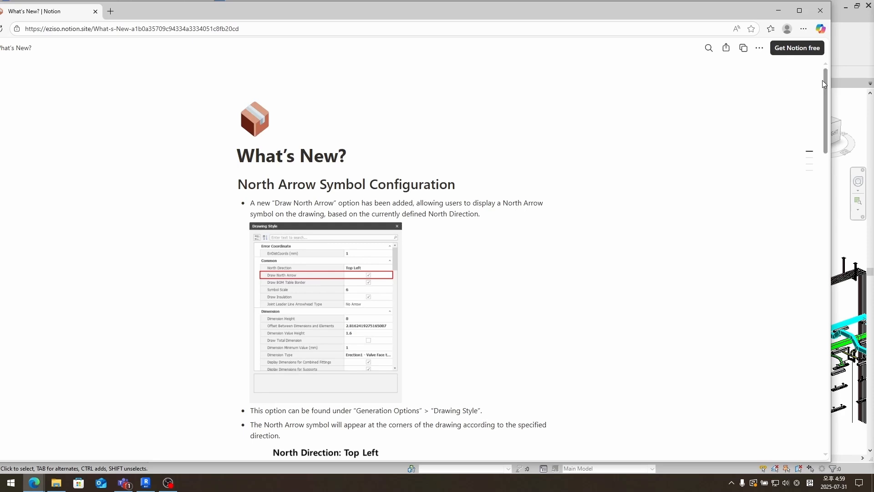
{"action": "left_click_drag", "start_coordinate": [823, 80], "coordinate": [767, 279]}
- Check for Ez-ISO v2 updates and start updating from 25.07.17.01 to 25.07.29.01
{"action": "left_click", "coordinate": [822, 11]}
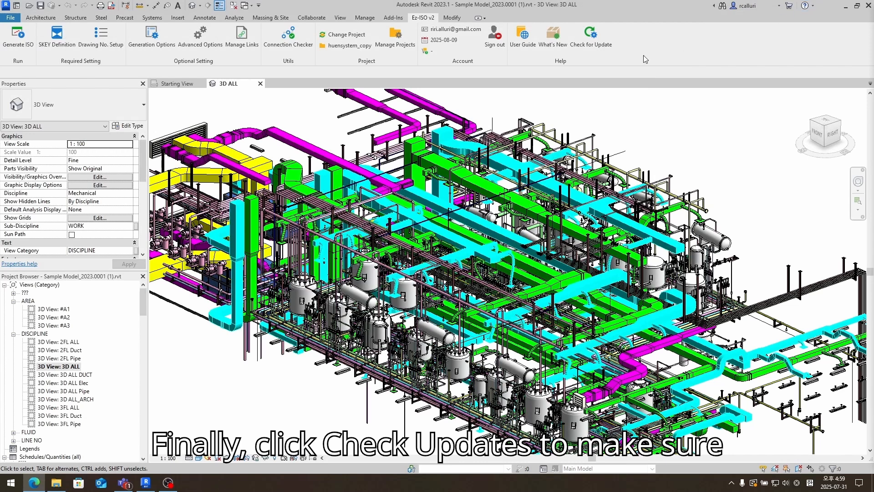
{"action": "left_click", "coordinate": [592, 45]}
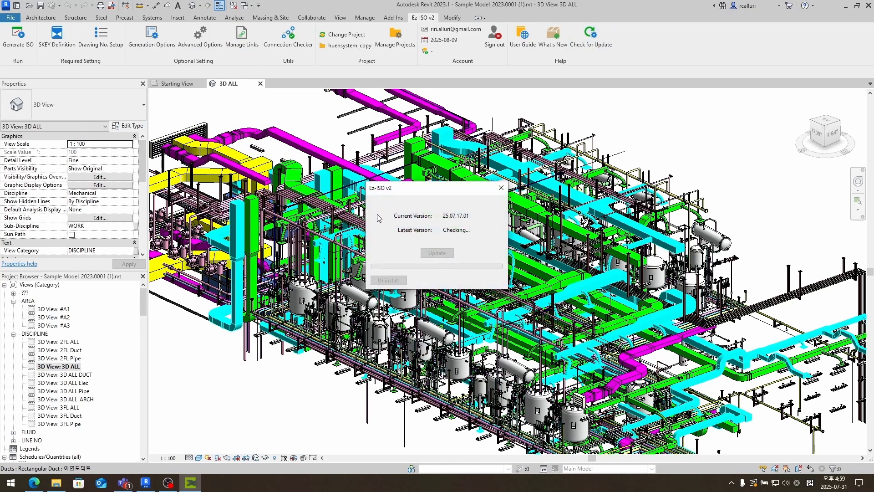
{"action": "left_click", "coordinate": [469, 273]}
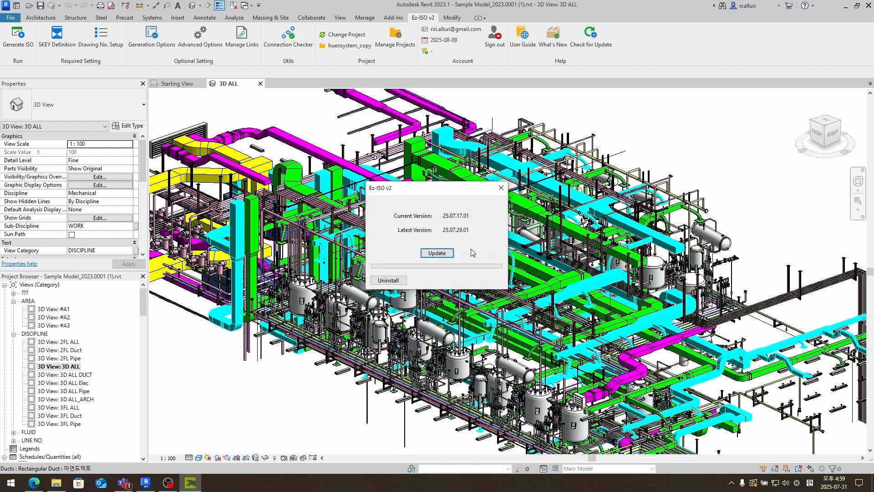
{"action": "left_click", "coordinate": [440, 253]}
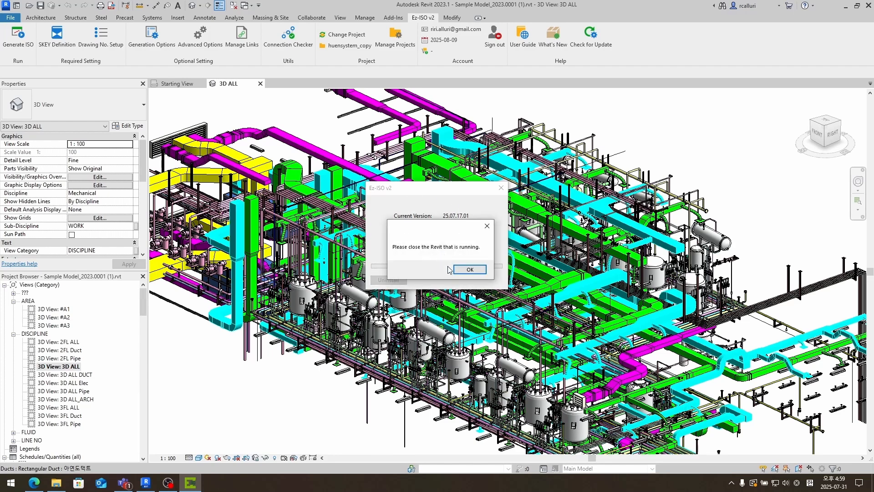
{"action": "left_click", "coordinate": [458, 269]}
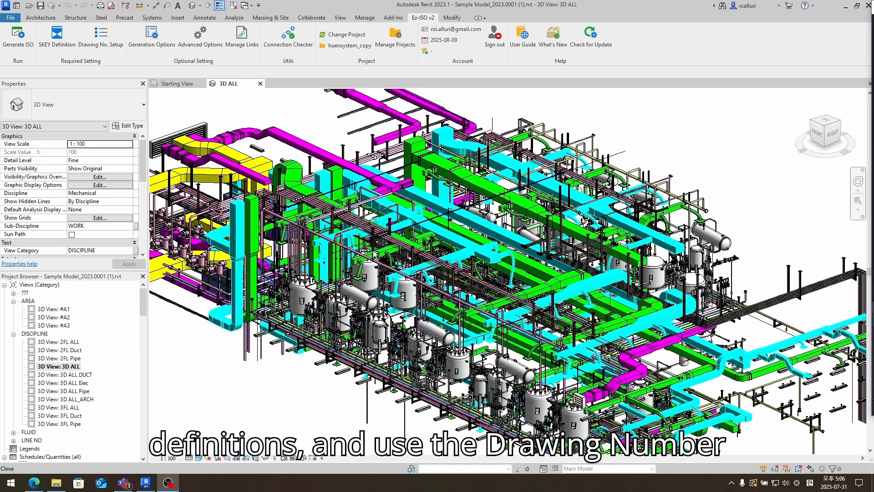
- Save huensystem_copy's settings as EzIsoSettingsData-2025-07-31.ezisosettings in Huensystem, without opening the folder
{"action": "left_click", "coordinate": [387, 40]}
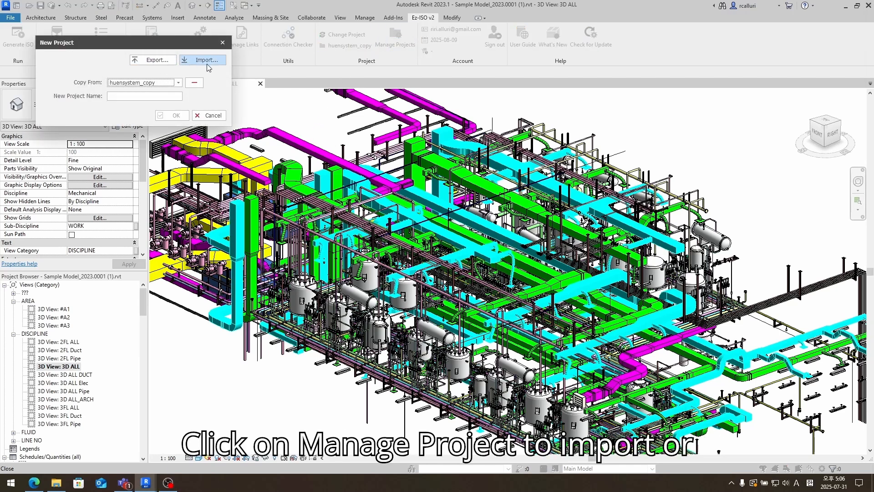
{"action": "left_click", "coordinate": [167, 65]}
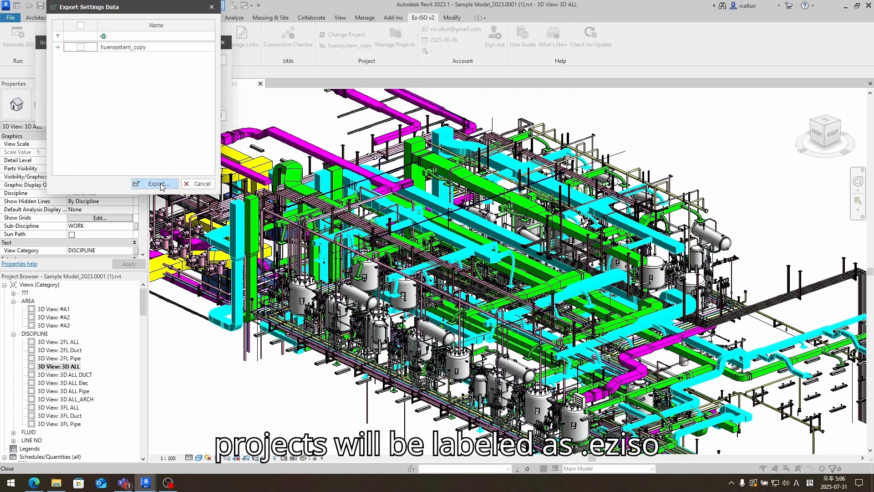
{"action": "left_click", "coordinate": [160, 184]}
{"action": "left_click", "coordinate": [173, 115]}
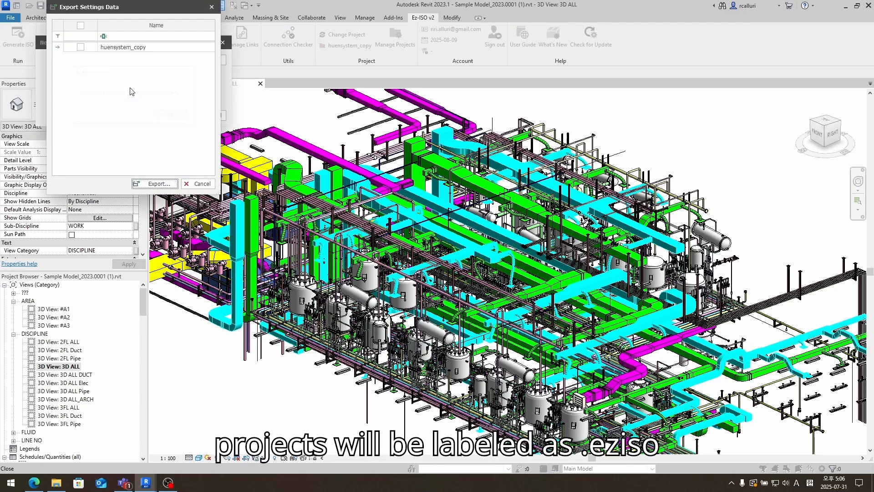
{"action": "left_click", "coordinate": [81, 47]}
{"action": "left_click", "coordinate": [155, 183]}
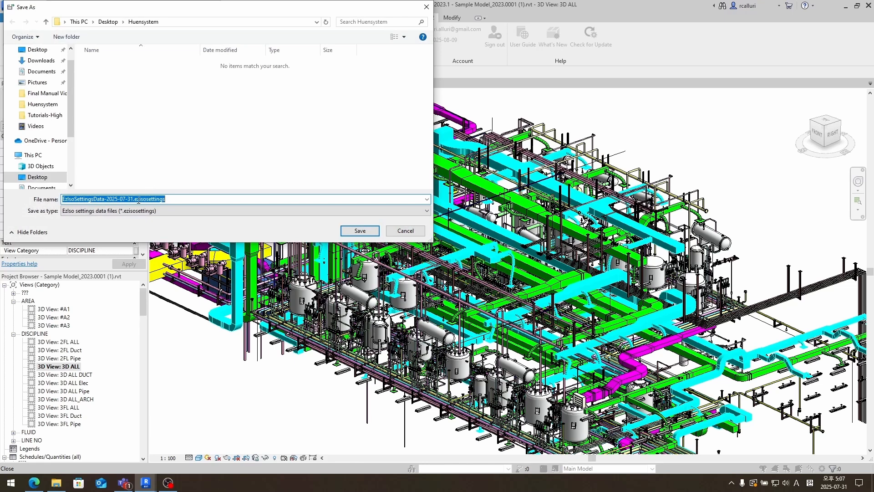
{"action": "left_click", "coordinate": [137, 200]}
{"action": "left_click_drag", "start_coordinate": [132, 199], "coordinate": [172, 203]}
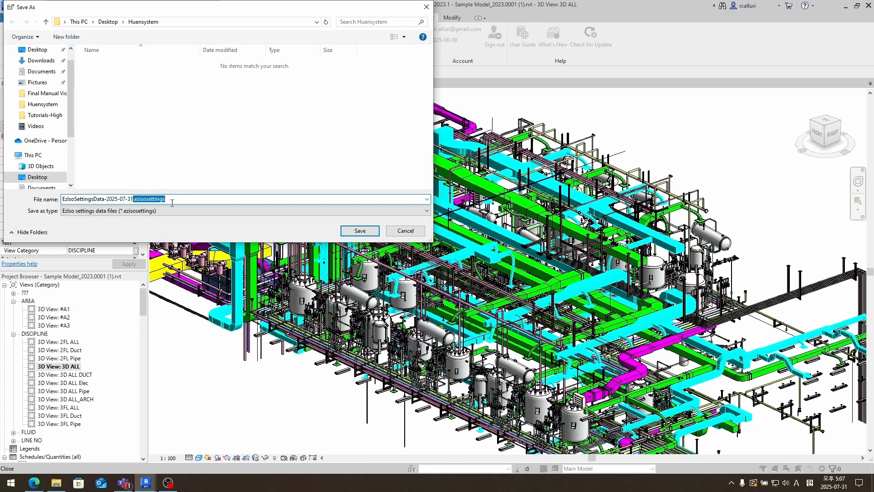
{"action": "left_click", "coordinate": [249, 201]}
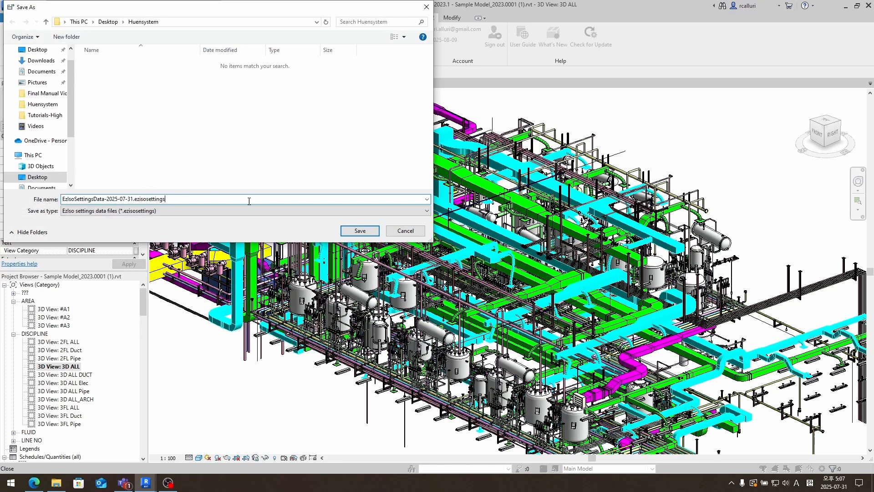
{"action": "left_click", "coordinate": [360, 231]}
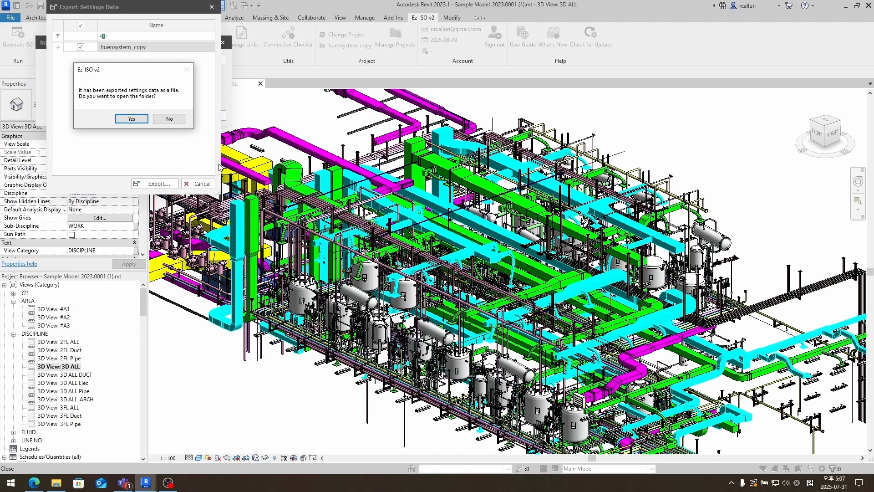
{"action": "left_click", "coordinate": [169, 119]}
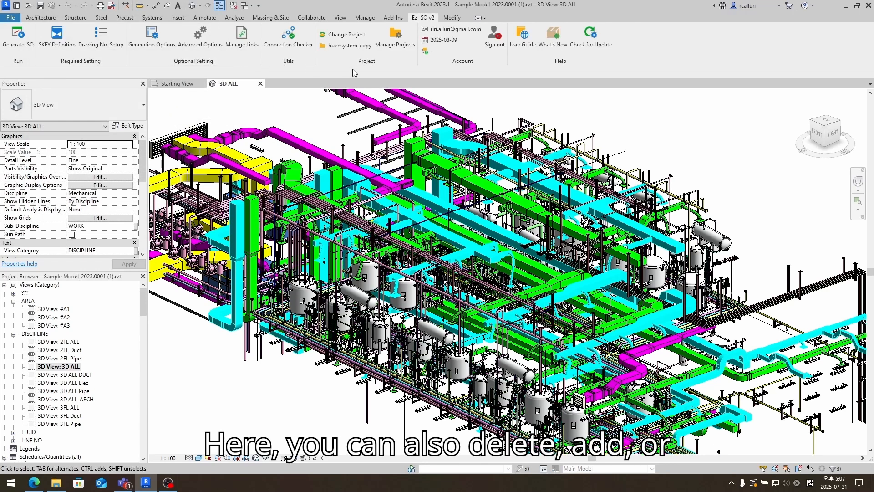
- Delete huensystem_copy and create an empty Ez-ISO project named huensystem
{"action": "left_click", "coordinate": [378, 38]}
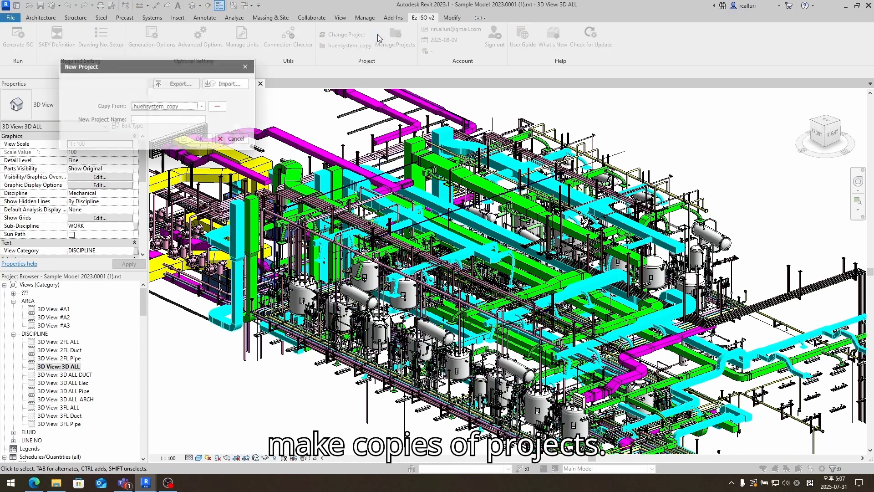
{"action": "left_click", "coordinate": [200, 106]}
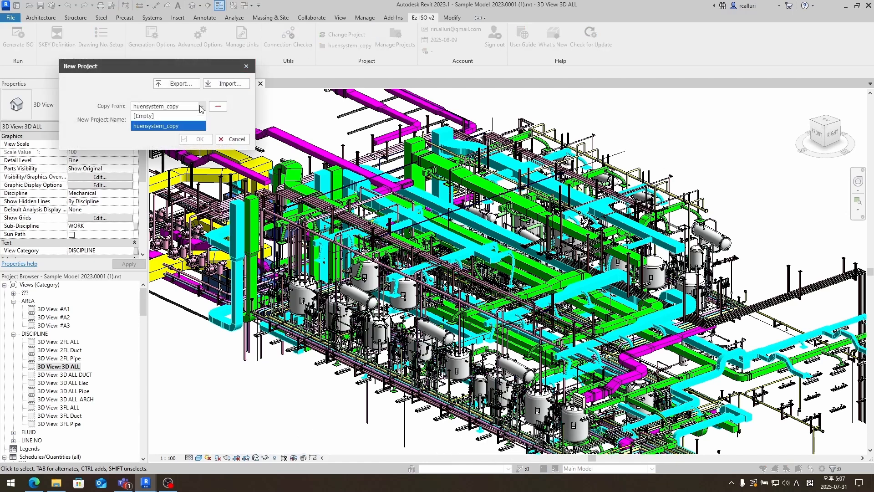
{"action": "left_click", "coordinate": [218, 106]}
{"action": "left_click", "coordinate": [169, 128]}
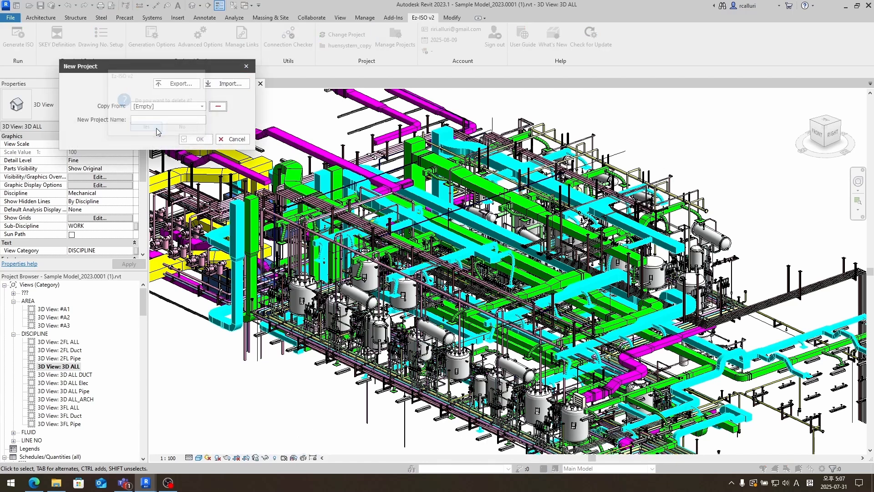
{"action": "type", "text": "huensystem"}
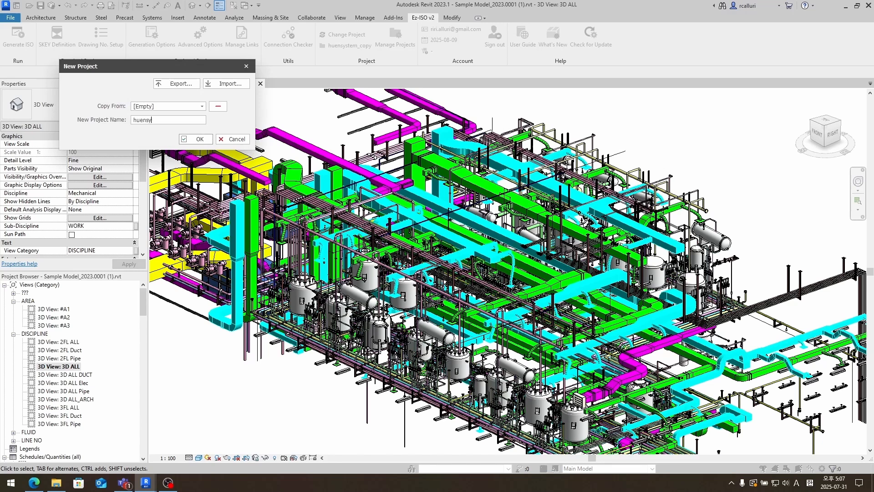
{"action": "left_click", "coordinate": [198, 139]}
- Make huensystem the active Ez-ISO project
{"action": "left_click", "coordinate": [346, 35]}
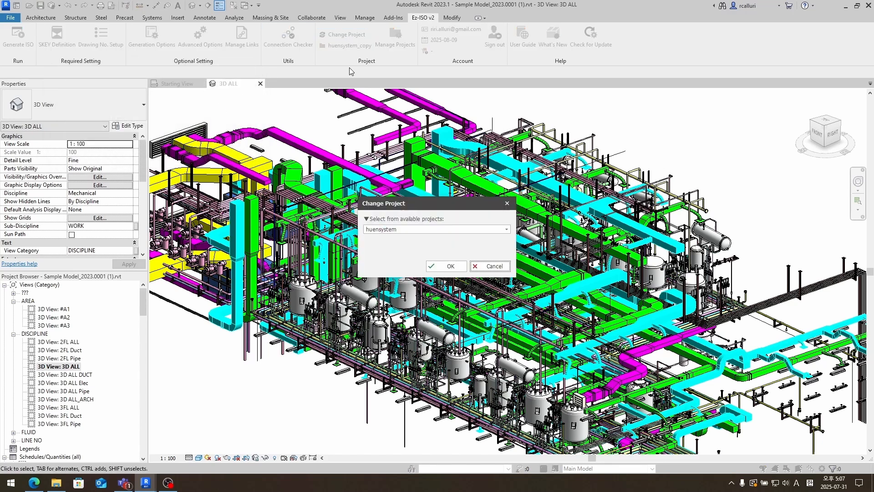
{"action": "left_click", "coordinate": [414, 230]}
{"action": "left_click", "coordinate": [422, 238]}
{"action": "left_click", "coordinate": [446, 266]}
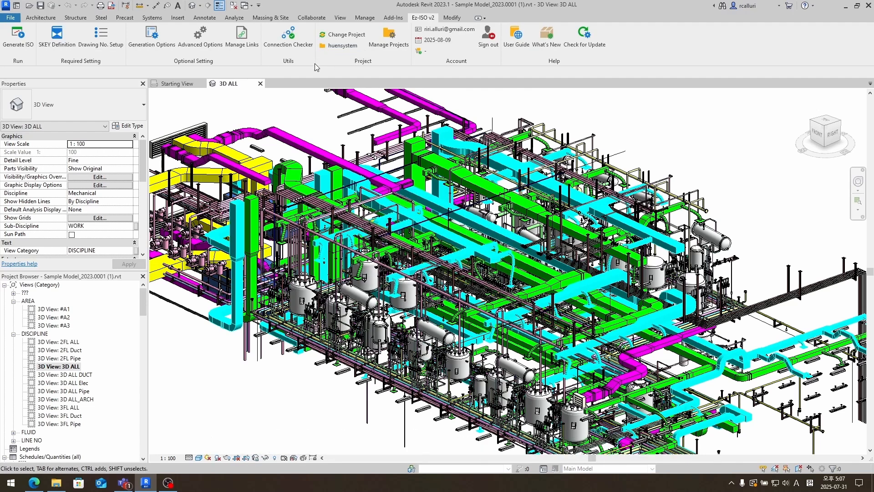
- Open SKEY Definition and browse the symbol library for the Pipe Types: A2A row
{"action": "left_click", "coordinate": [65, 51]}
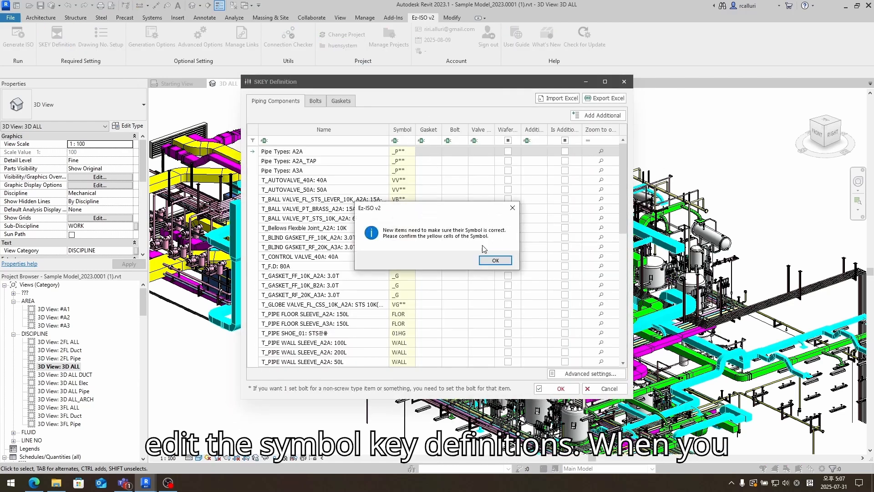
{"action": "left_click", "coordinate": [501, 261]}
{"action": "scroll", "coordinate": [399, 228], "scroll_direction": "down", "scroll_amount": 3}
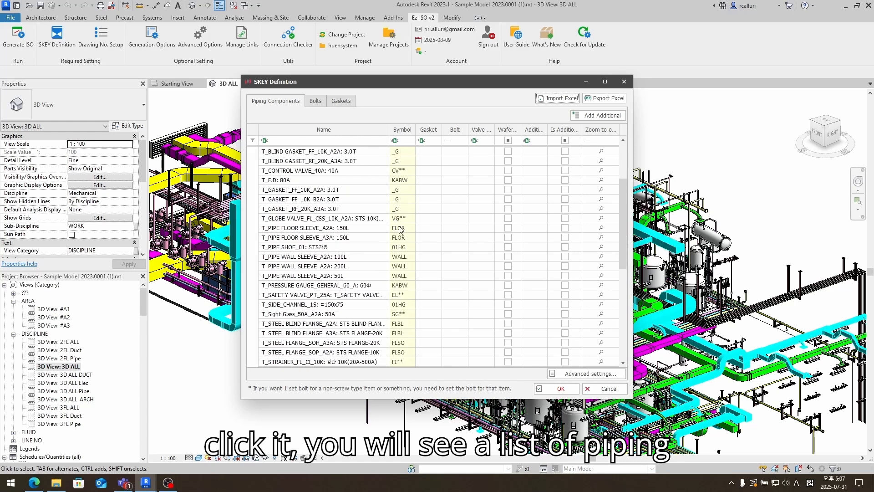
{"action": "scroll", "coordinate": [400, 230], "scroll_direction": "up", "scroll_amount": 3}
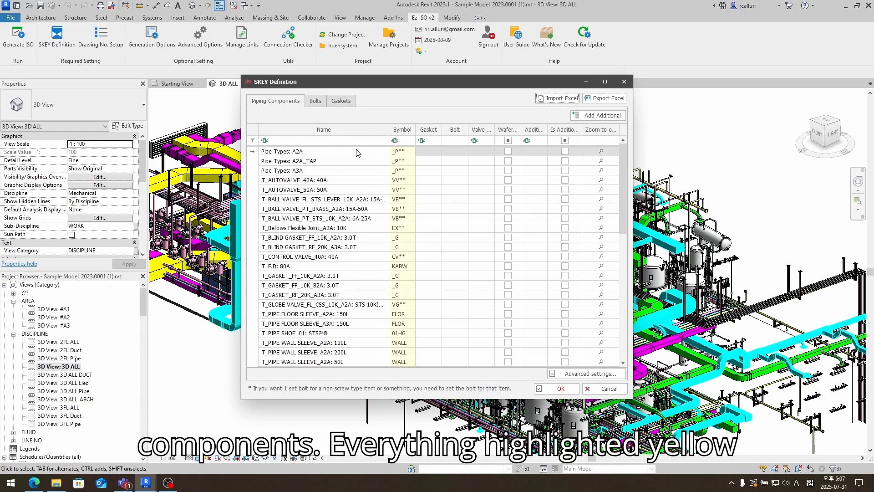
{"action": "left_click", "coordinate": [407, 155]}
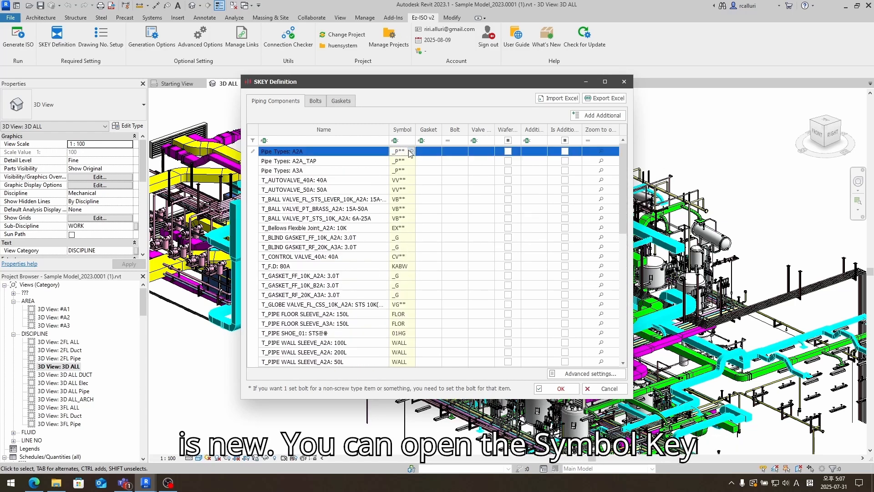
{"action": "left_click", "coordinate": [411, 152]}
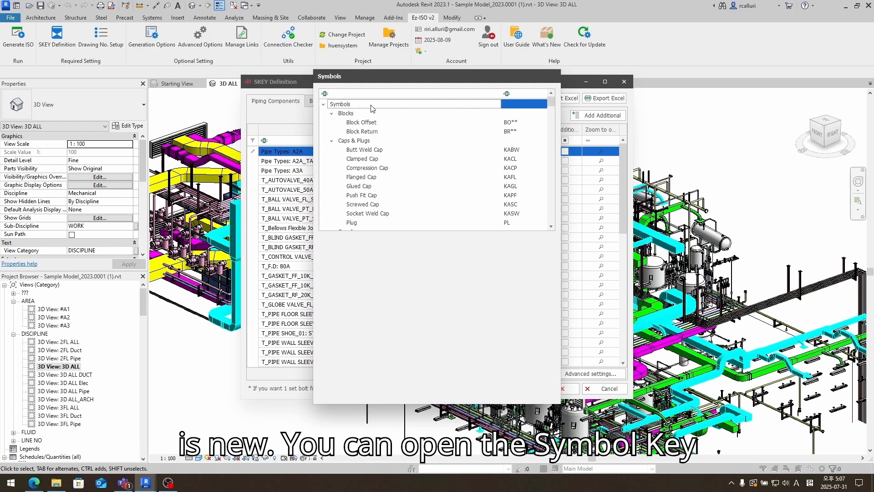
- Browse the Symbols catalogue and close it, leaving _P** as the A2A symbol
{"action": "scroll", "coordinate": [441, 169], "scroll_direction": "down", "scroll_amount": 1}
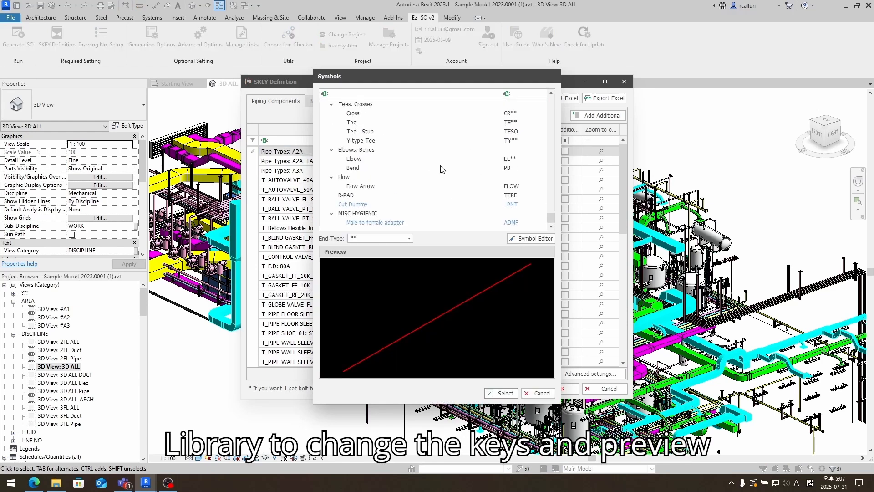
{"action": "scroll", "coordinate": [441, 169], "scroll_direction": "up", "scroll_amount": 4}
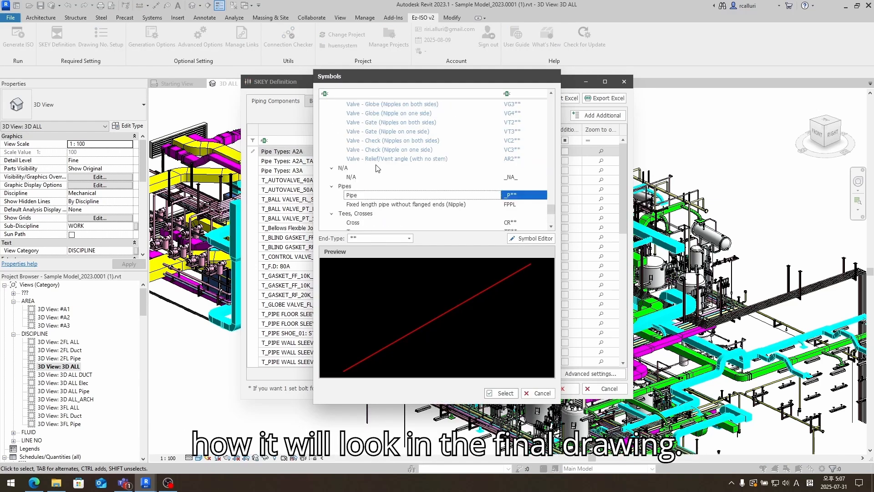
{"action": "scroll", "coordinate": [340, 160], "scroll_direction": "up", "scroll_amount": 5}
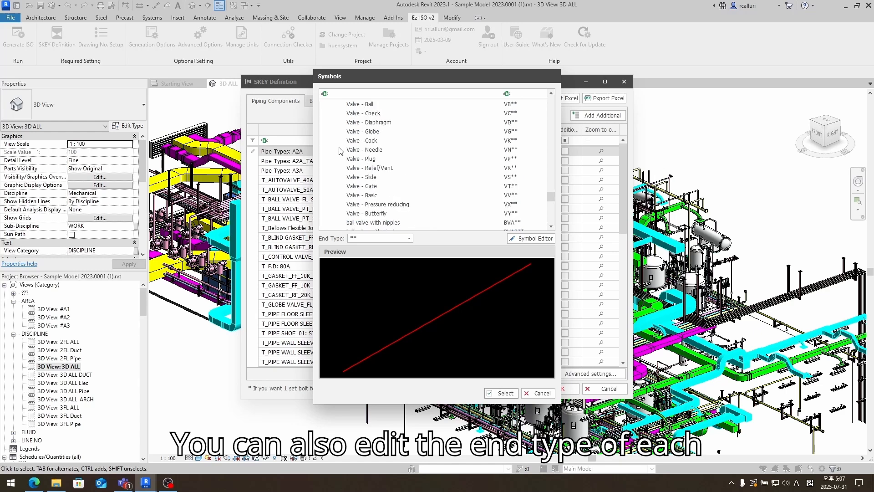
{"action": "scroll", "coordinate": [340, 151], "scroll_direction": "up", "scroll_amount": 9}
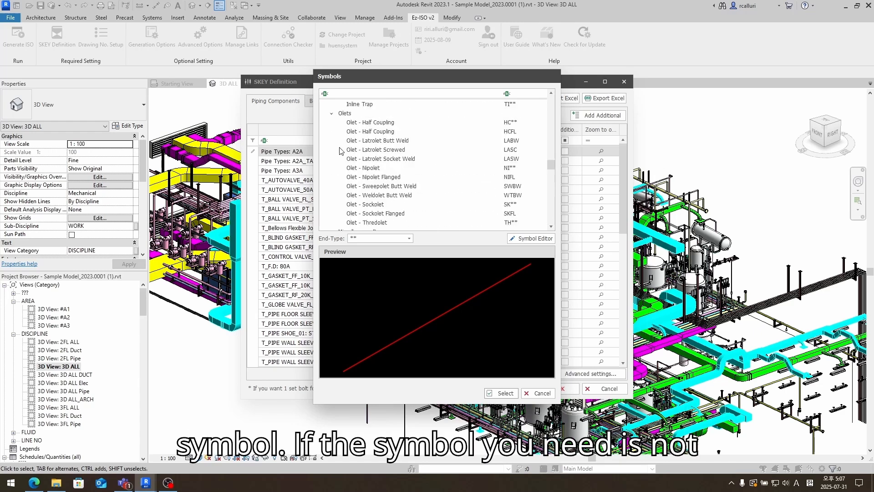
{"action": "scroll", "coordinate": [339, 150], "scroll_direction": "up", "scroll_amount": 1}
{"action": "scroll", "coordinate": [340, 150], "scroll_direction": "down", "scroll_amount": 10}
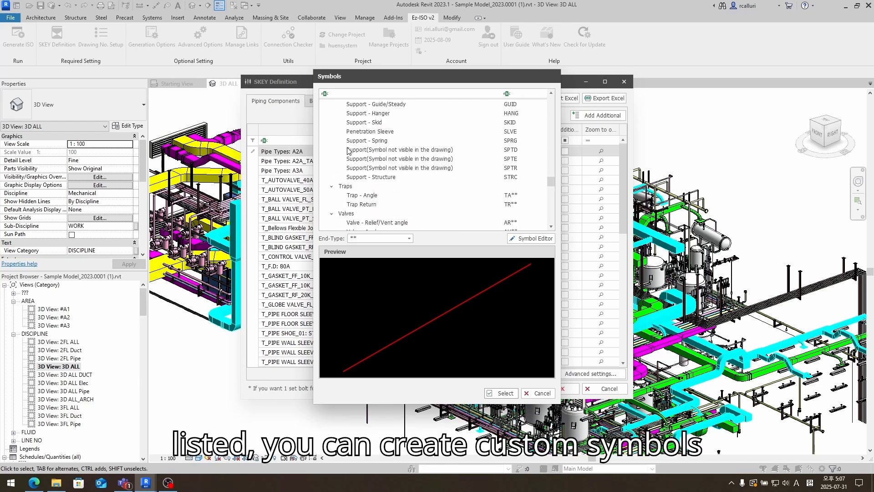
{"action": "scroll", "coordinate": [348, 153], "scroll_direction": "down", "scroll_amount": 10}
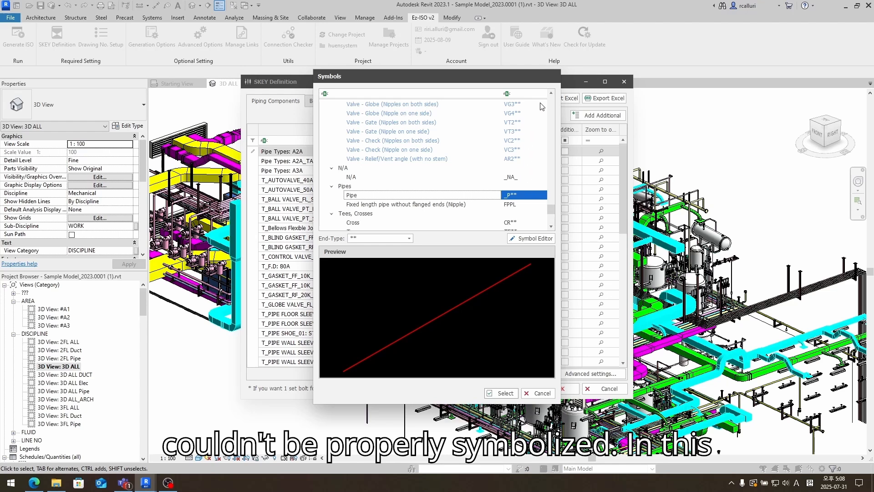
{"action": "left_click", "coordinate": [501, 393]}
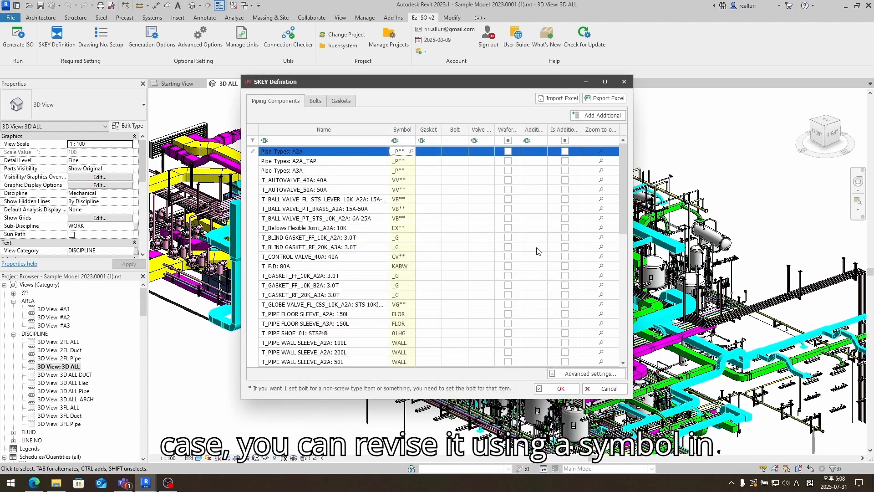
- Zoom to the A2A pipe, T_AUTOVALVE_50A and PT ball valve, then open Advanced settings
{"action": "left_click", "coordinate": [601, 151]}
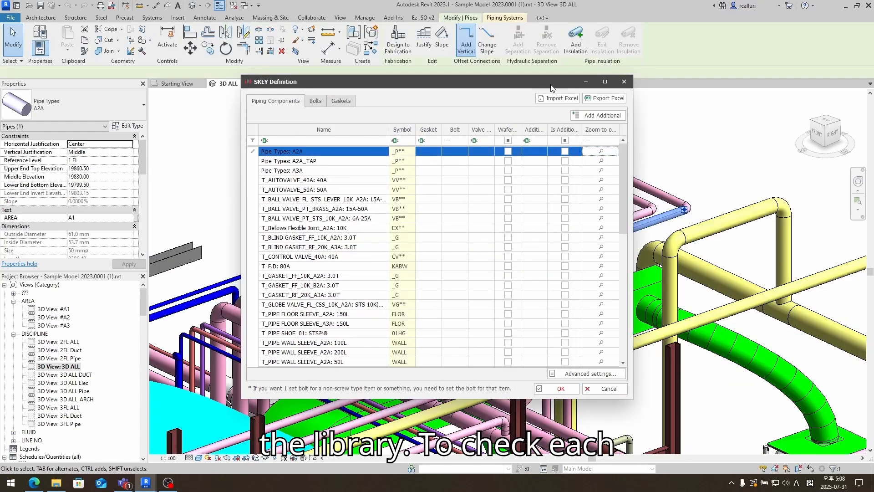
{"action": "left_click_drag", "start_coordinate": [551, 88], "coordinate": [317, 82]}
{"action": "left_click", "coordinate": [368, 184]}
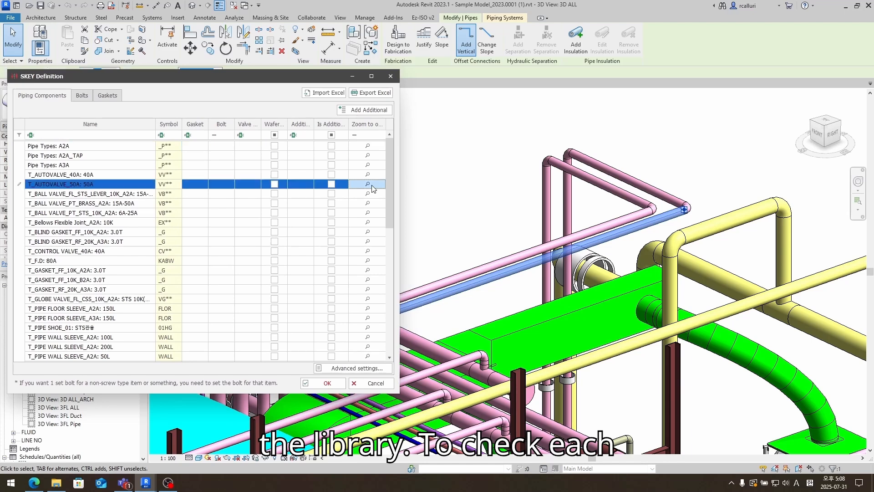
{"action": "left_click", "coordinate": [367, 212]}
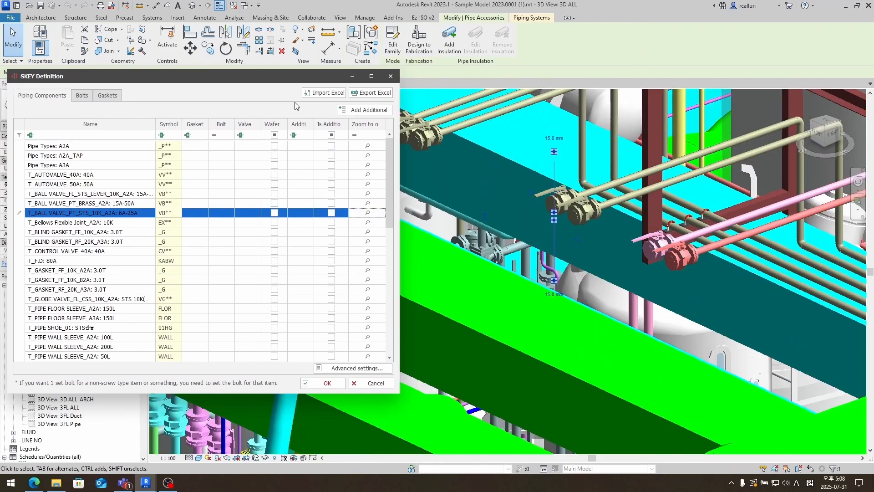
{"action": "left_click_drag", "start_coordinate": [259, 81], "coordinate": [417, 69]}
{"action": "left_click", "coordinate": [512, 355]}
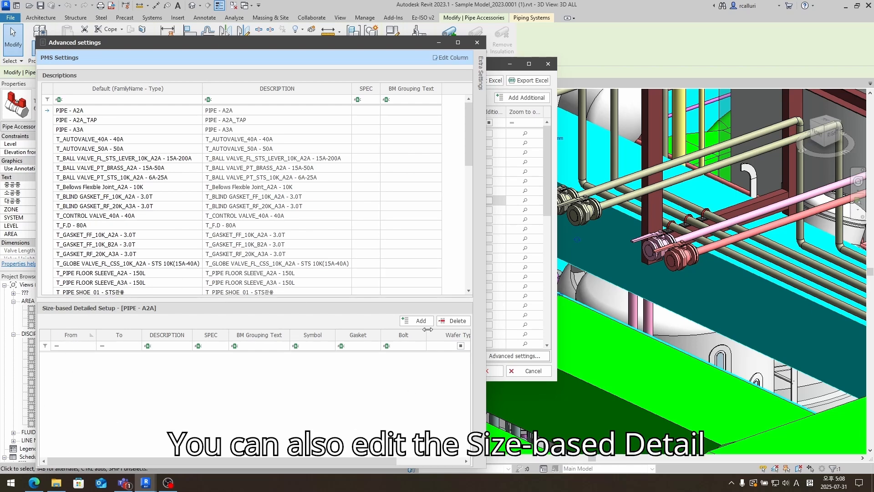
- Try a size range row for PIPE - A2A, then delete the COLUMN_EX description column
{"action": "left_click", "coordinate": [417, 321]}
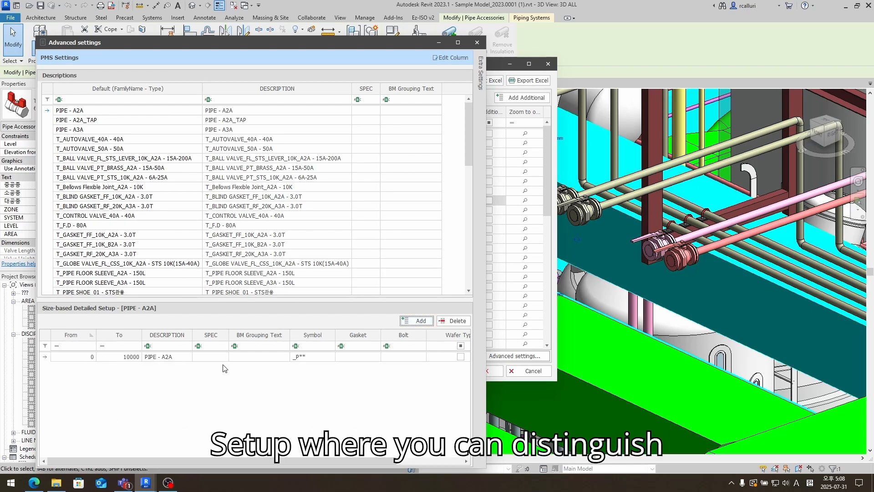
{"action": "left_click", "coordinate": [453, 320]}
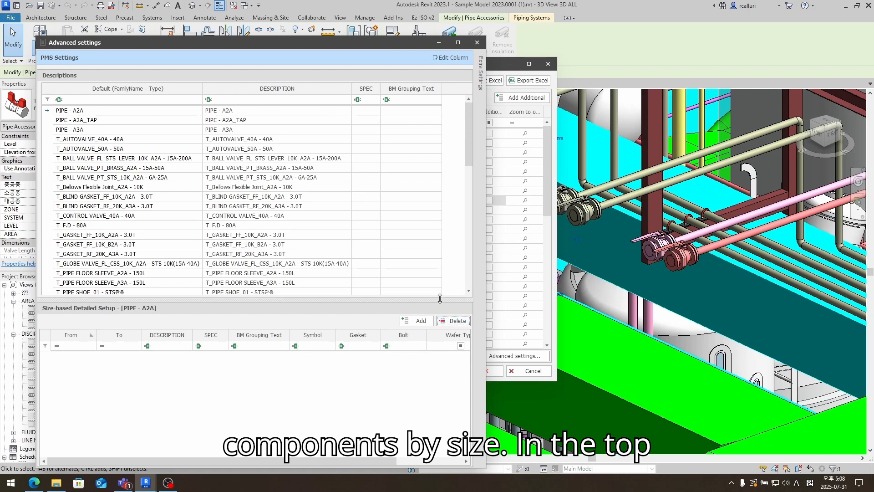
{"action": "left_click", "coordinate": [449, 58]}
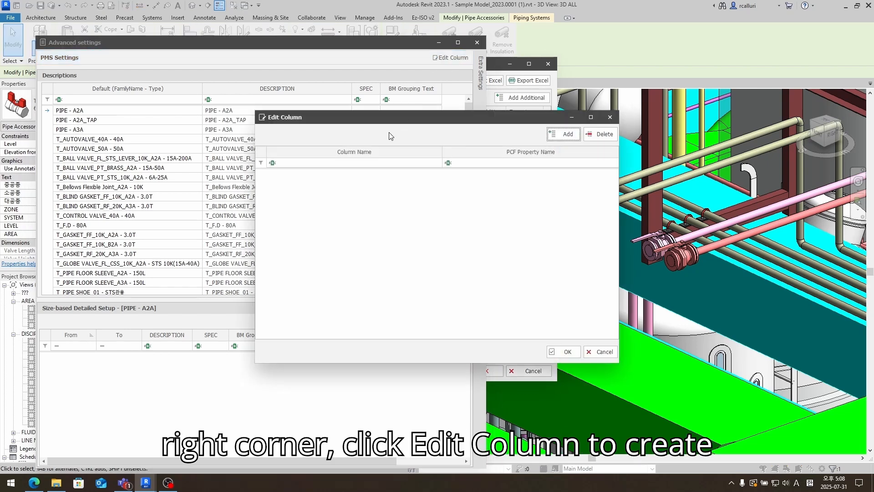
{"action": "left_click", "coordinate": [385, 162]}
{"action": "type", "text": "C"}
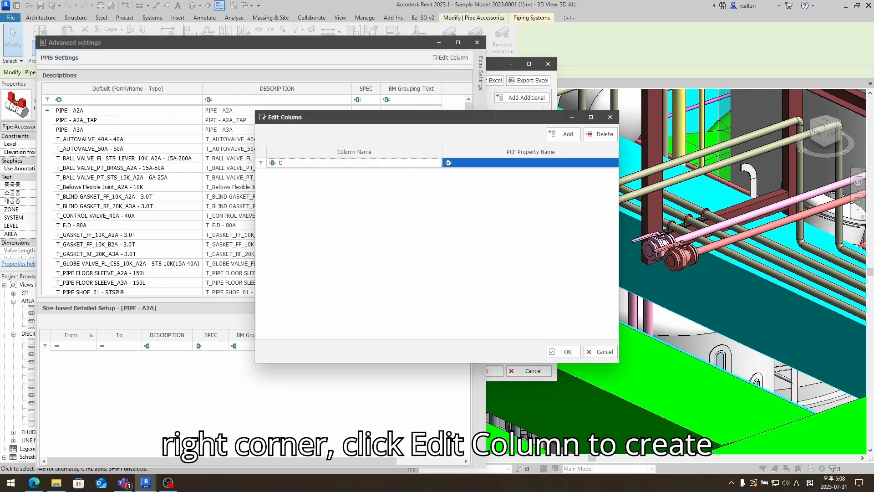
{"action": "type", "text": "OLUMN_EX"}
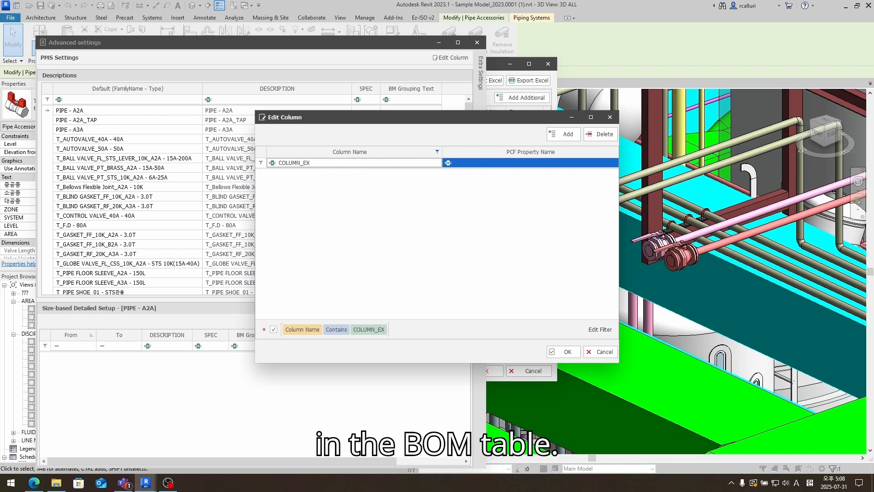
{"action": "left_click", "coordinate": [600, 134]}
{"action": "left_click", "coordinate": [425, 261]}
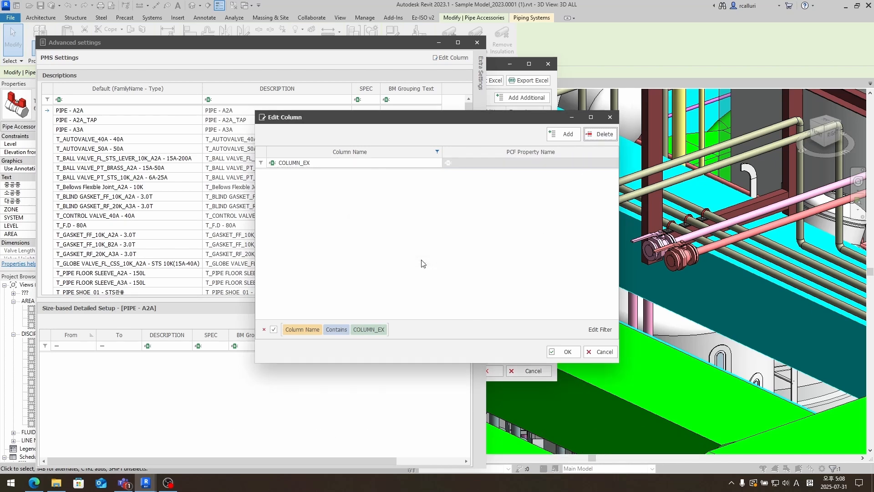
{"action": "left_click", "coordinate": [565, 351]}
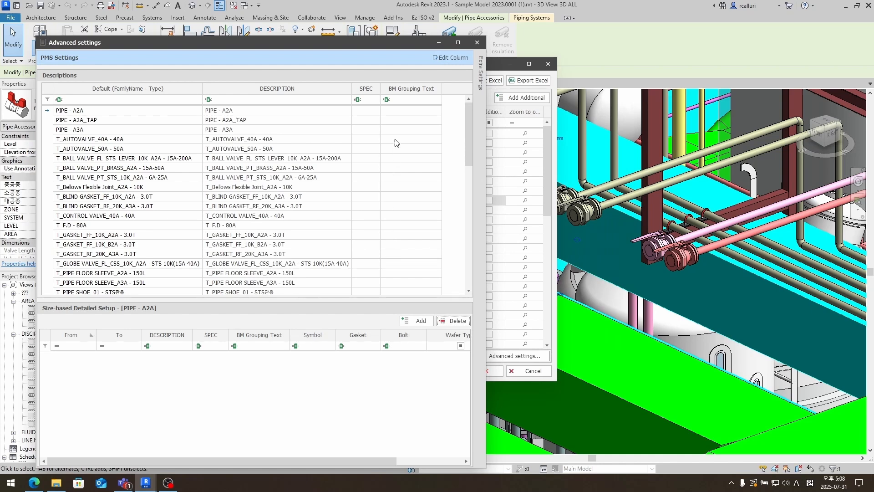
- Review the common and support extra conditions, then close the Advanced settings window
{"action": "left_click", "coordinate": [481, 86]}
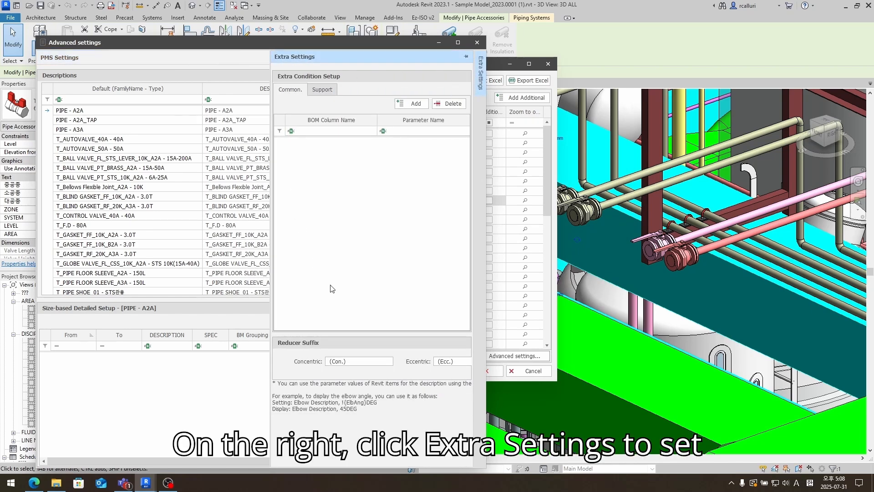
{"action": "left_click", "coordinate": [318, 90]}
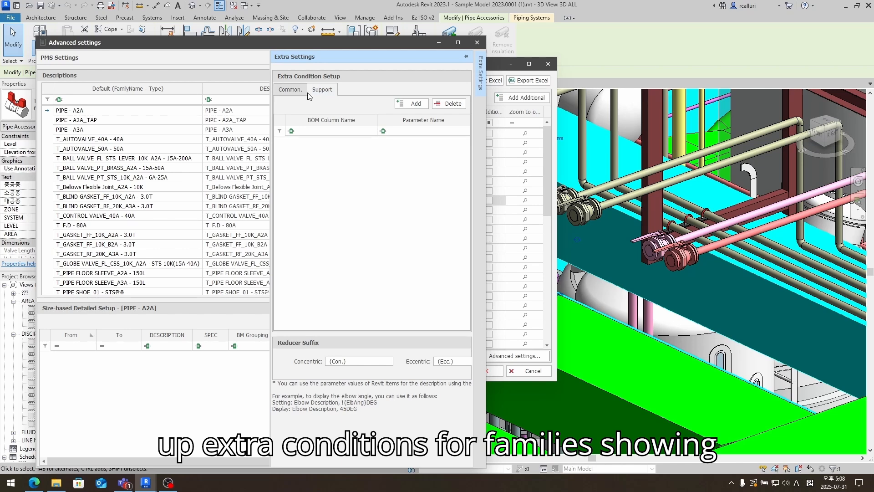
{"action": "left_click", "coordinate": [291, 90]}
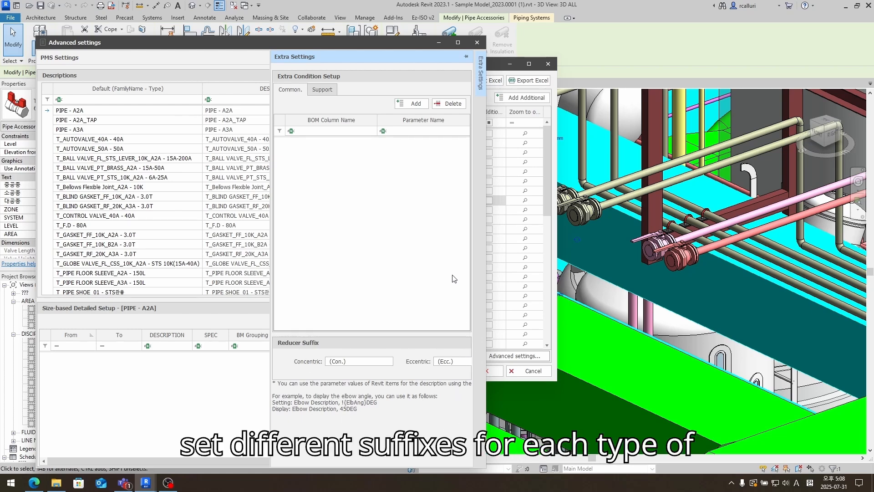
{"action": "left_click", "coordinate": [477, 42]}
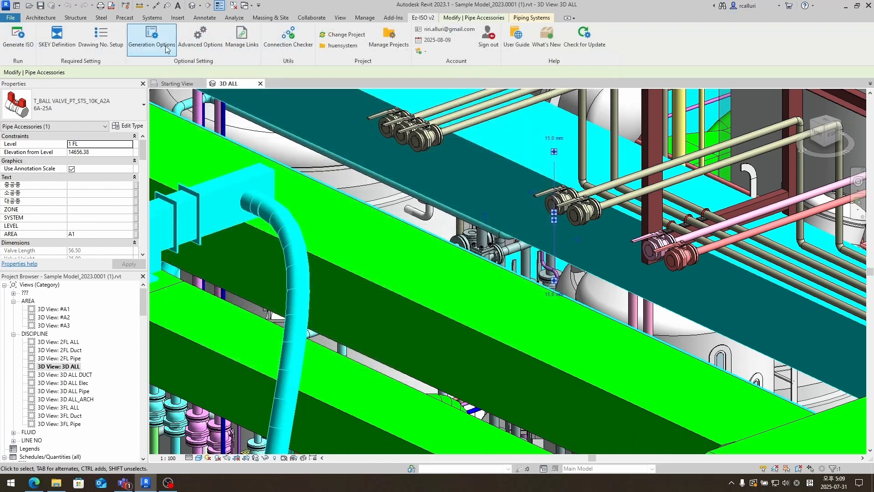
- In Drawing No. Setup, base the drawing number on the EZ_LINE NO parameter
{"action": "left_click", "coordinate": [106, 41]}
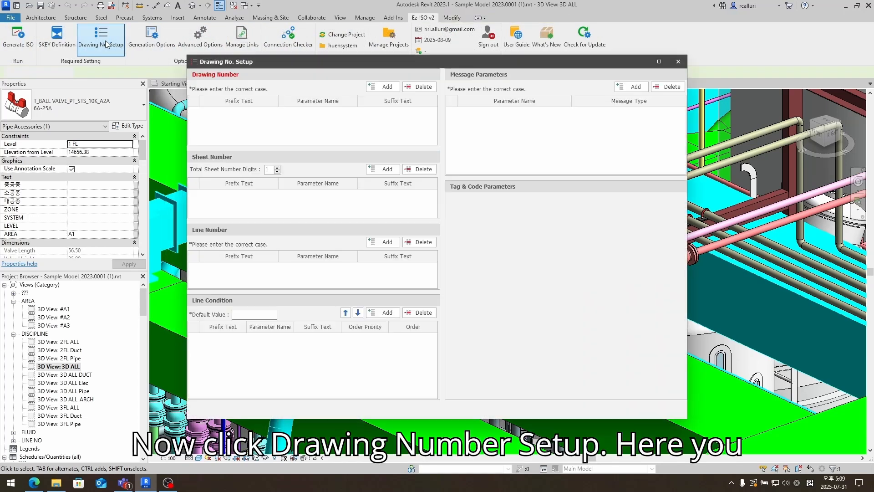
{"action": "left_click", "coordinate": [384, 87]}
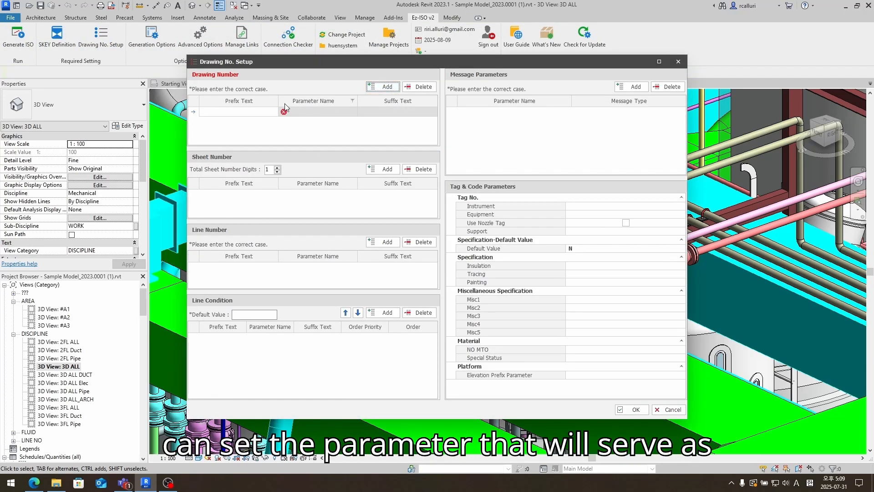
{"action": "left_click", "coordinate": [304, 113]}
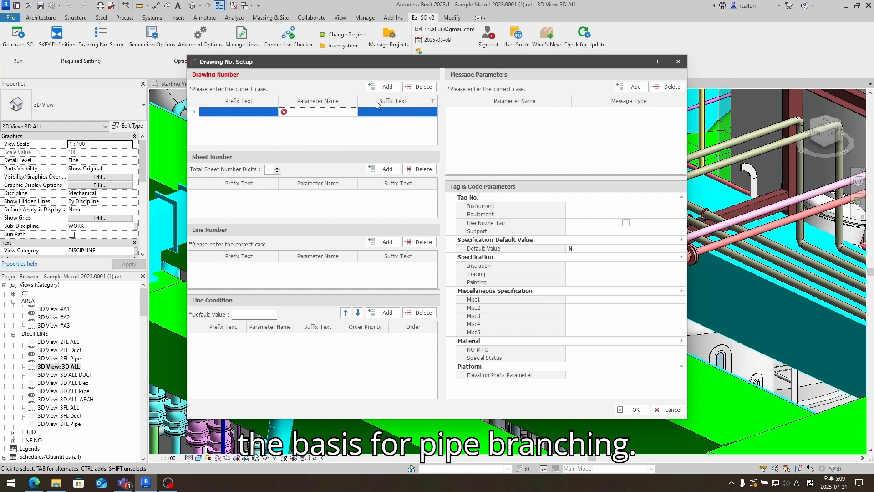
{"action": "left_click", "coordinate": [344, 112]}
{"action": "type", "text": "EZ_LINE NO"}
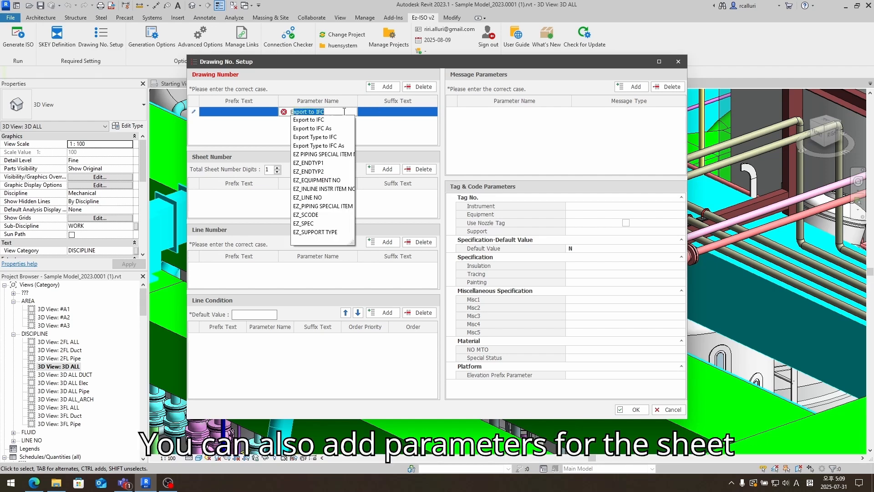
{"action": "key", "text": "Return"}
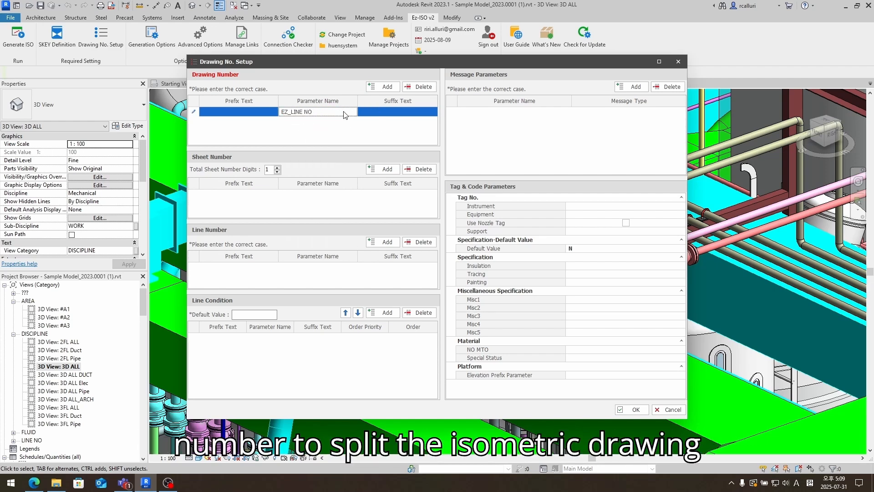
- Base the sheet number on EZ_SHEET NO and the line number on EZ_LINE NO
{"action": "left_click", "coordinate": [386, 170]}
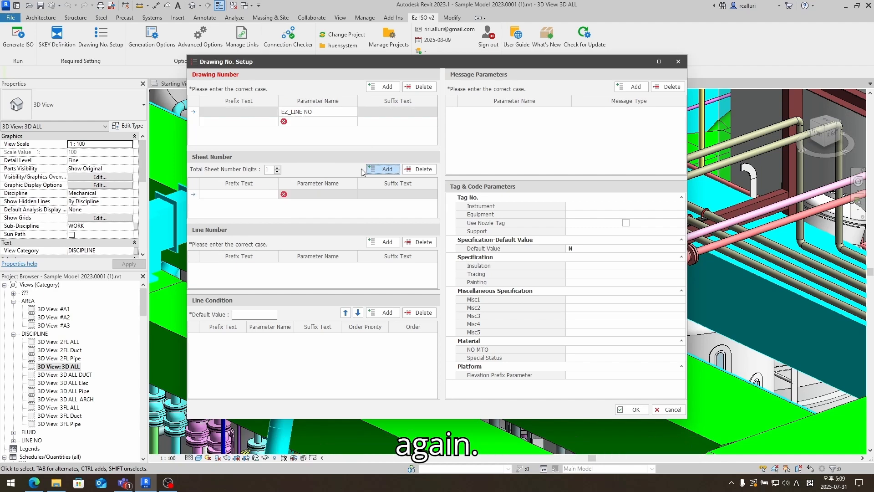
{"action": "left_click", "coordinate": [314, 194]}
{"action": "type", "text": "EZ_"}
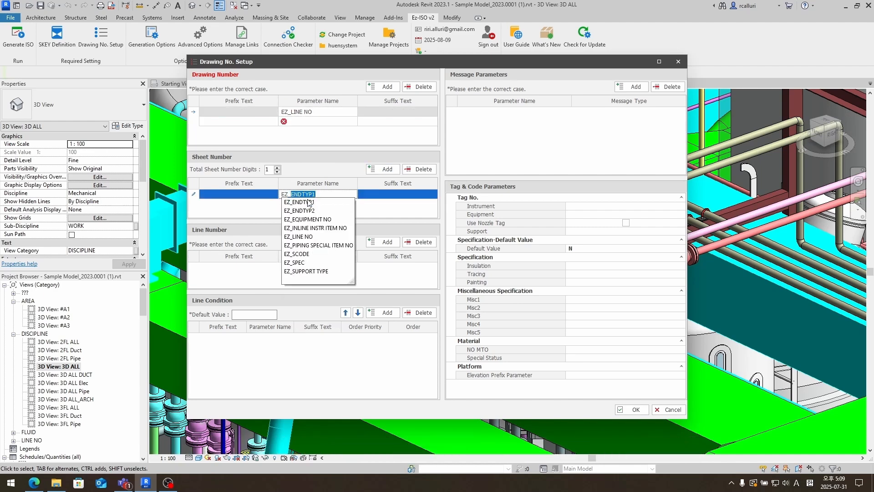
{"action": "type", "text": "SHE"}
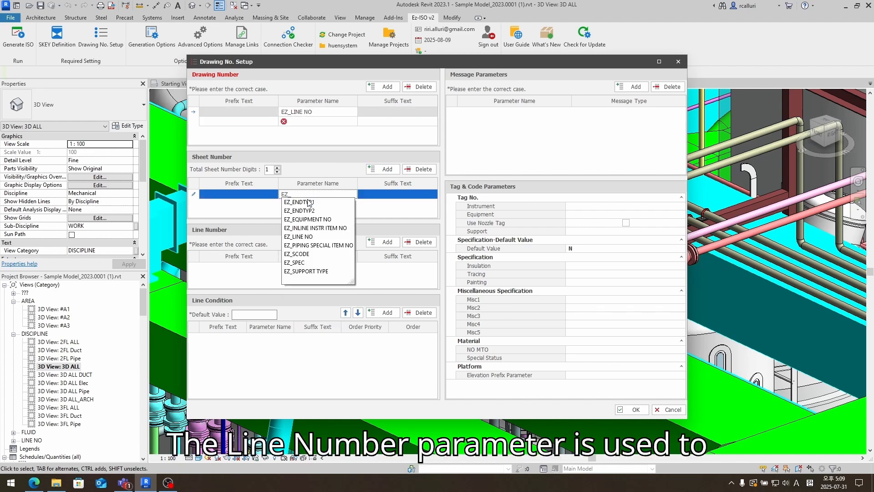
{"action": "type", "text": "ET NO"}
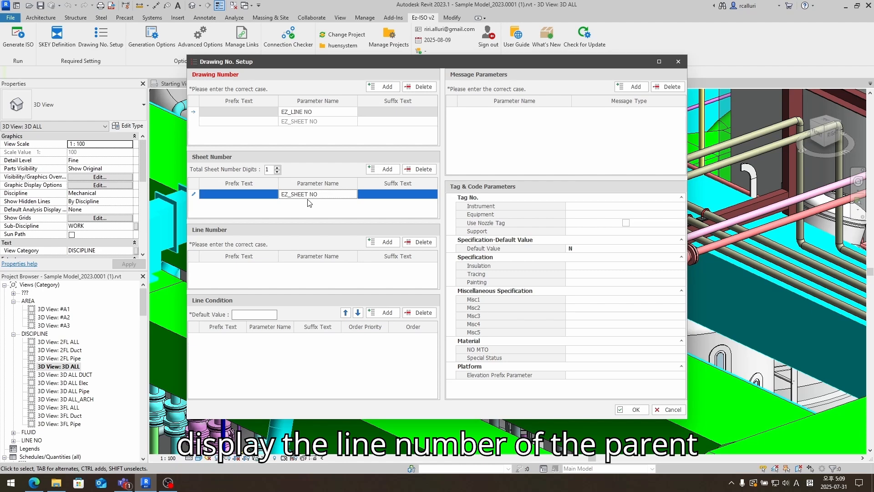
{"action": "left_click", "coordinate": [385, 241]}
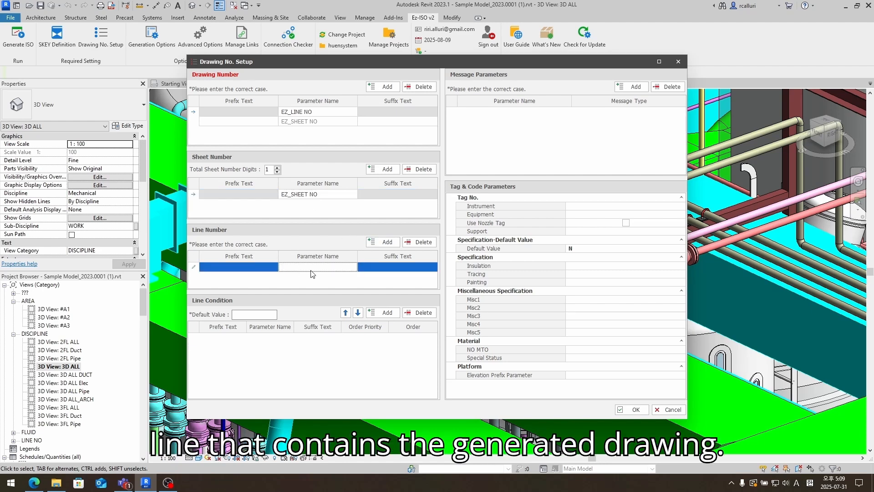
{"action": "type", "text": "EZ_LI"}
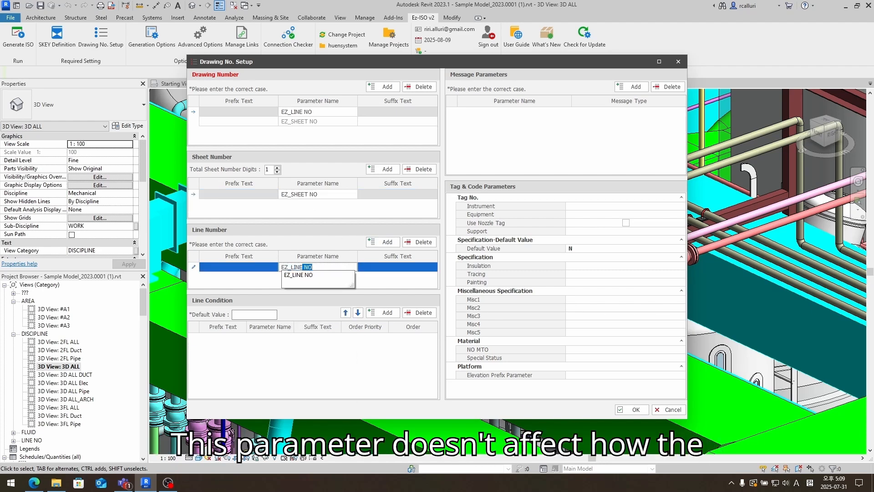
{"action": "type", "text": "NE"}
{"action": "left_click", "coordinate": [313, 274]}
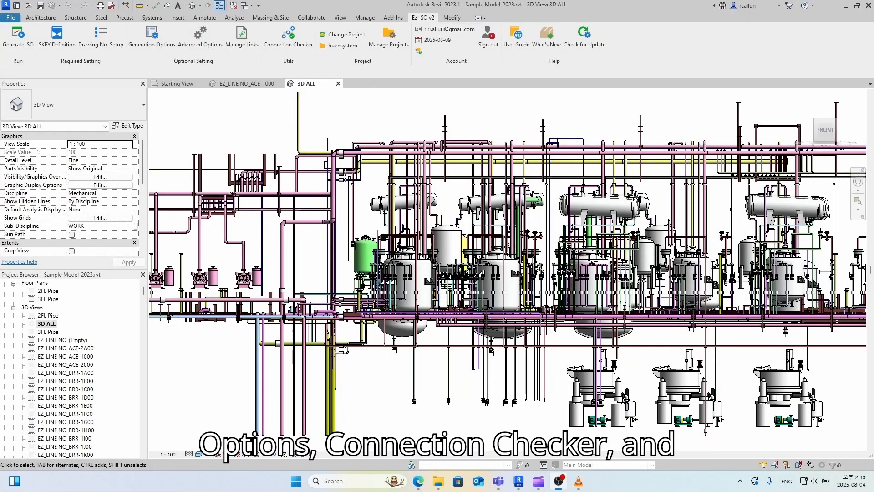
{"action": "left_click", "coordinate": [211, 45]}
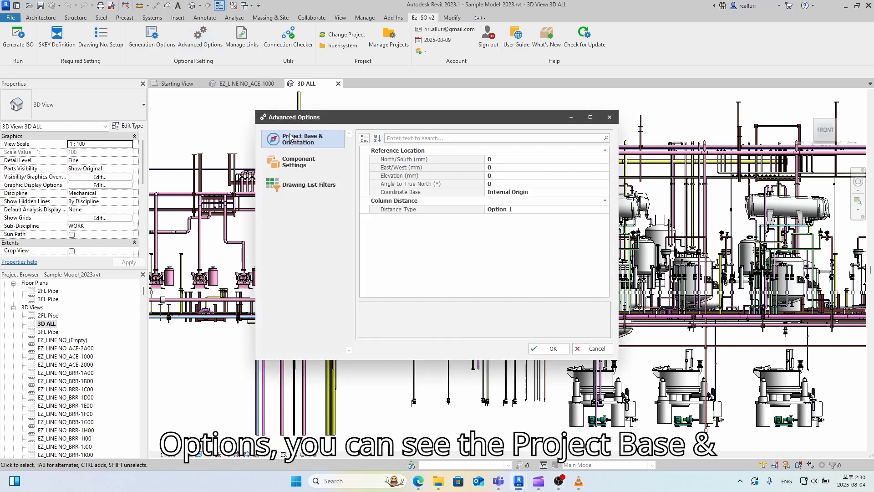
{"action": "left_click", "coordinate": [298, 159]}
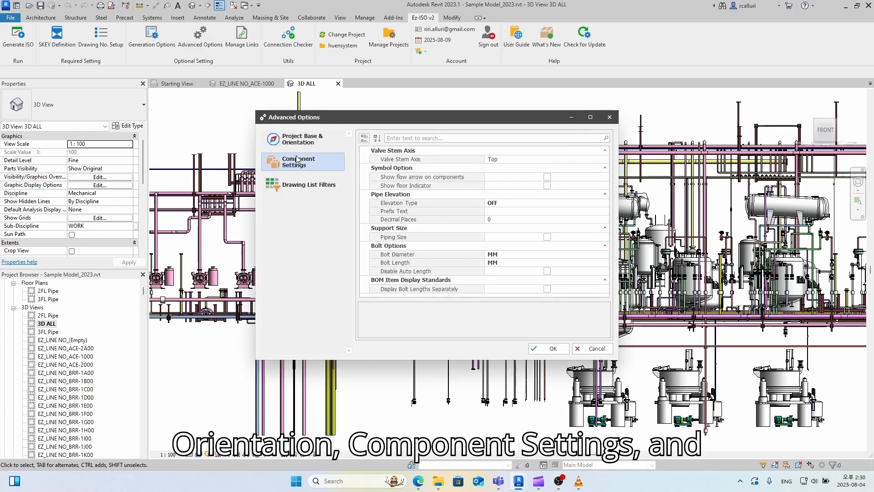
{"action": "left_click", "coordinate": [297, 183]}
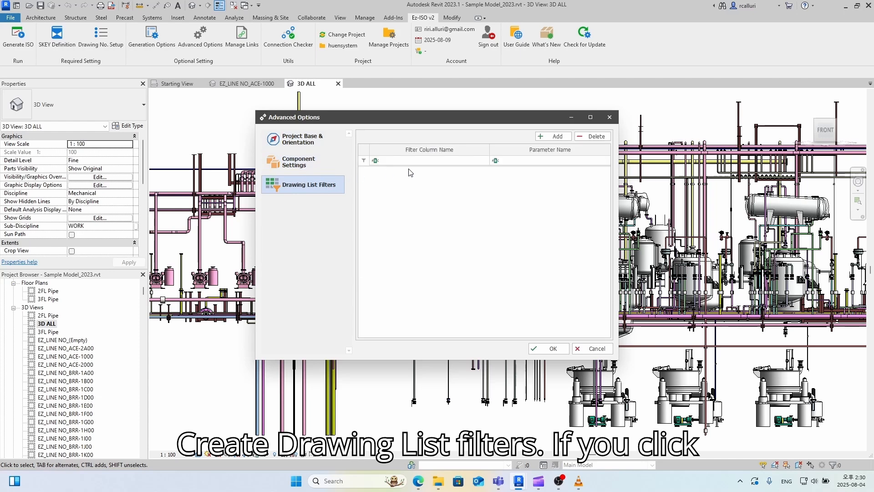
{"action": "left_click", "coordinate": [610, 117]}
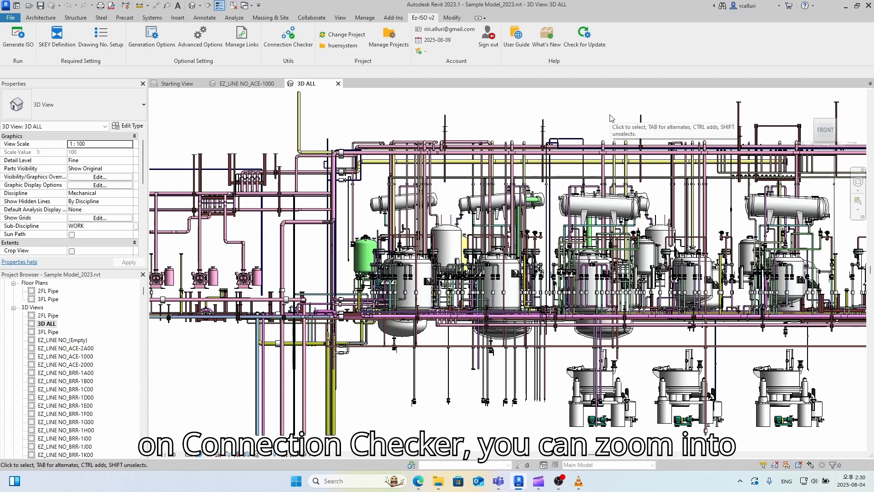
- Run Connection Checker, acknowledge the 2 invalid connections, and zoom to the pipe–tap mismatch
{"action": "left_click", "coordinate": [288, 37]}
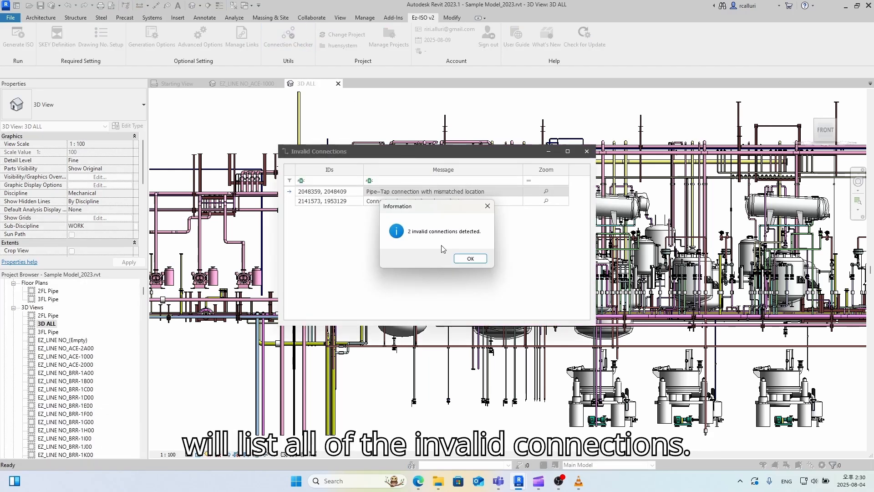
{"action": "left_click", "coordinate": [470, 258]}
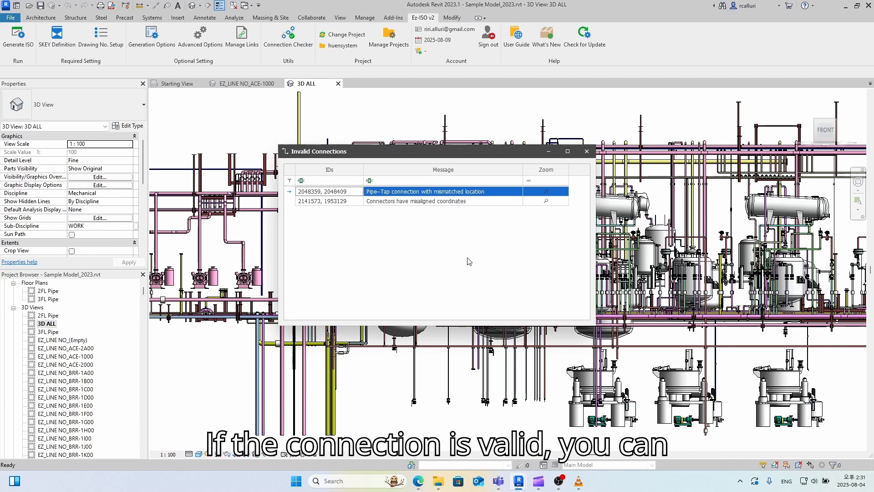
{"action": "left_click", "coordinate": [539, 191]}
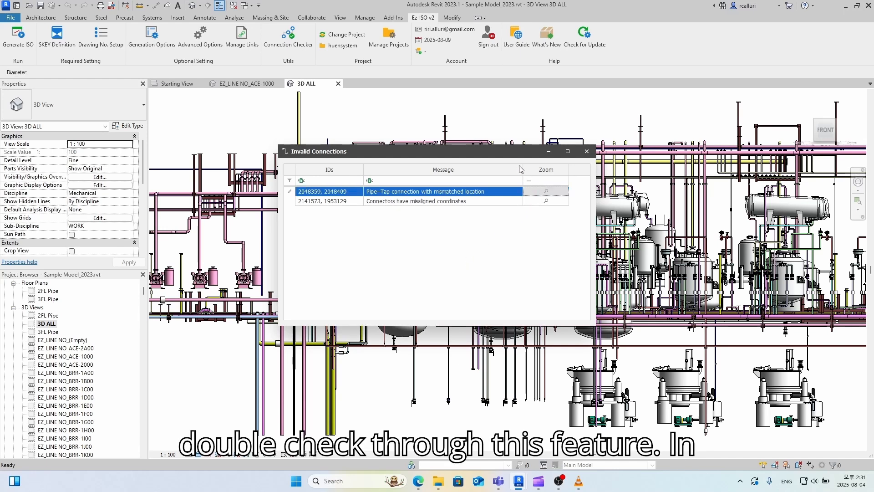
{"action": "left_click_drag", "start_coordinate": [511, 154], "coordinate": [259, 113]}
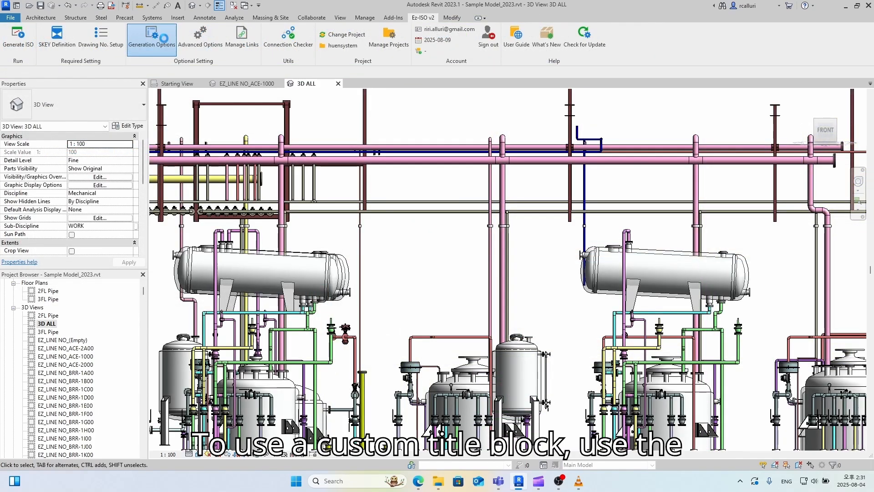
- In Generation Options, resize the Drawing Area and enlarge the DRAWING-NO title block box
{"action": "left_click", "coordinate": [164, 38]}
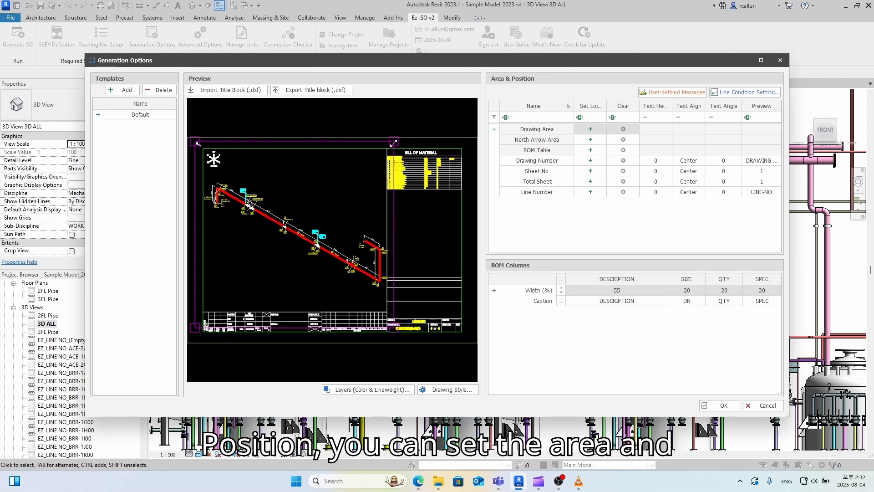
{"action": "left_click_drag", "start_coordinate": [394, 142], "coordinate": [394, 134]}
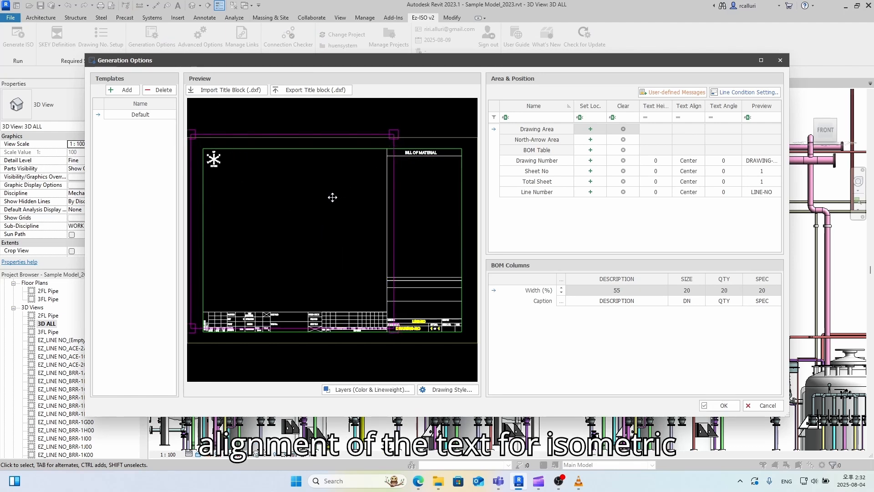
{"action": "scroll", "coordinate": [409, 333], "scroll_direction": "up", "scroll_amount": 4}
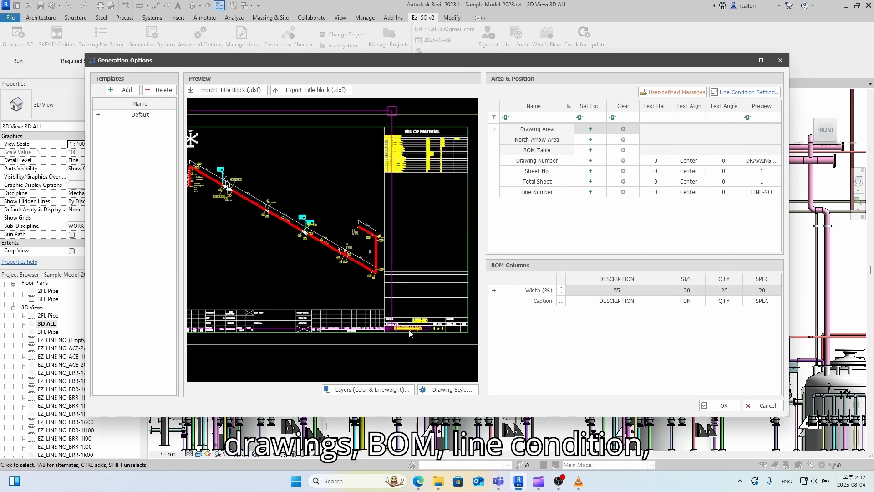
{"action": "left_click", "coordinate": [410, 333]}
{"action": "left_click_drag", "start_coordinate": [371, 332], "coordinate": [356, 332]}
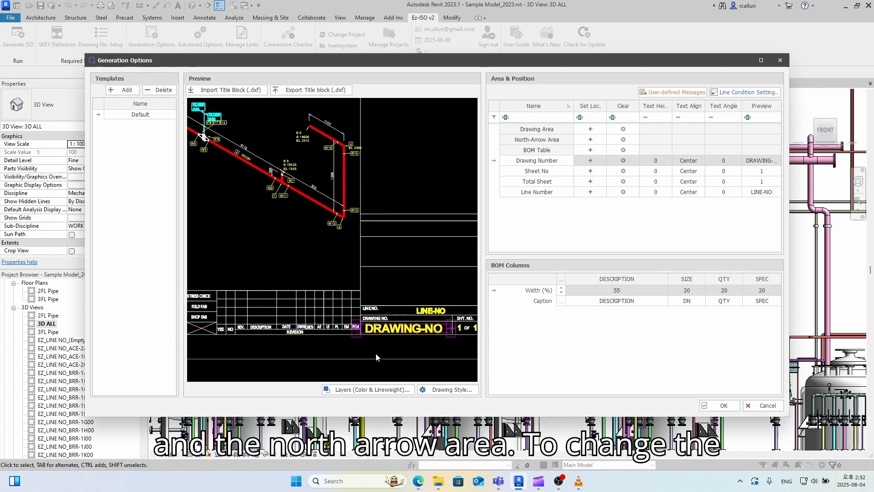
{"action": "scroll", "coordinate": [364, 278], "scroll_direction": "down", "scroll_amount": 5}
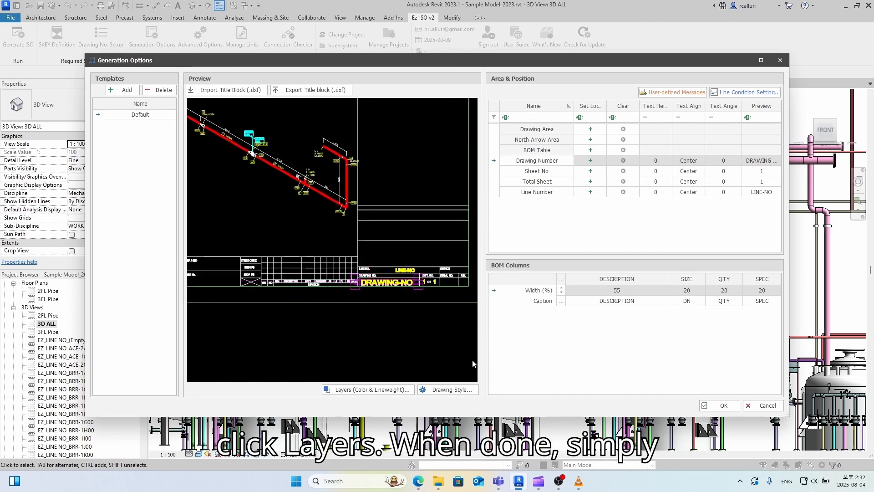
- Set the PIPE layer lineweight to 0.50 mm and close the Layers settings
{"action": "left_click", "coordinate": [387, 389]}
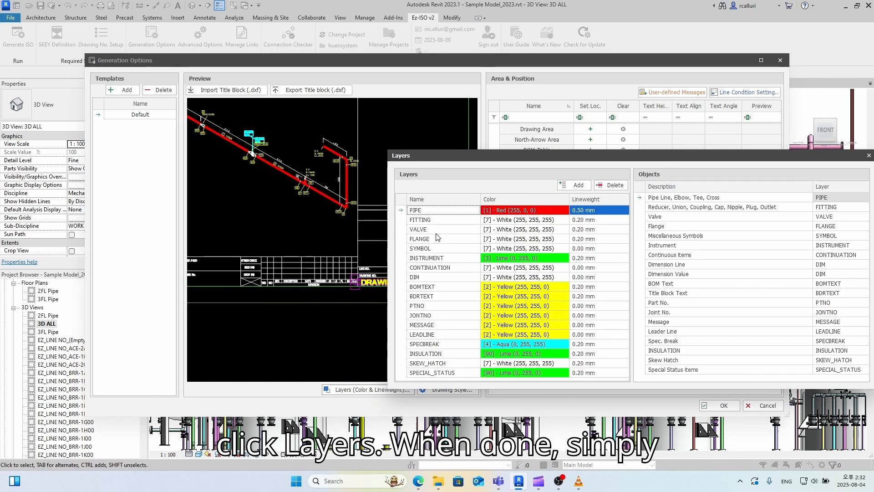
{"action": "left_click", "coordinate": [526, 212]}
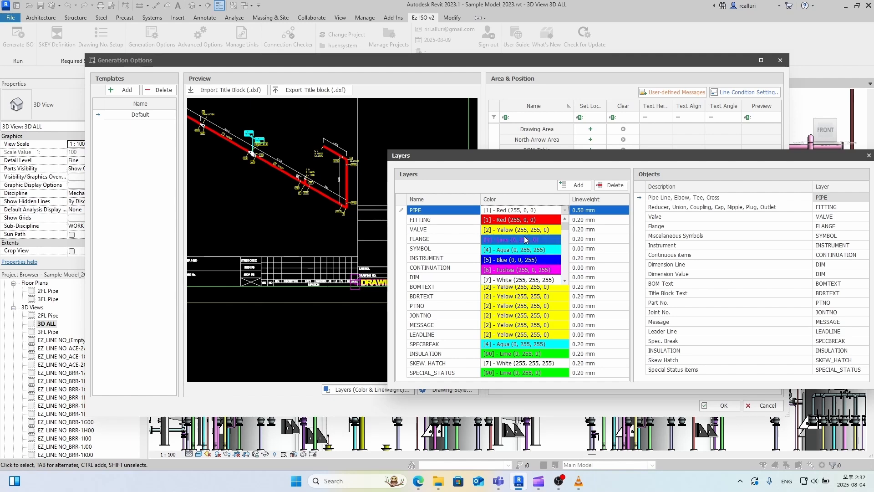
{"action": "left_click", "coordinate": [583, 211]}
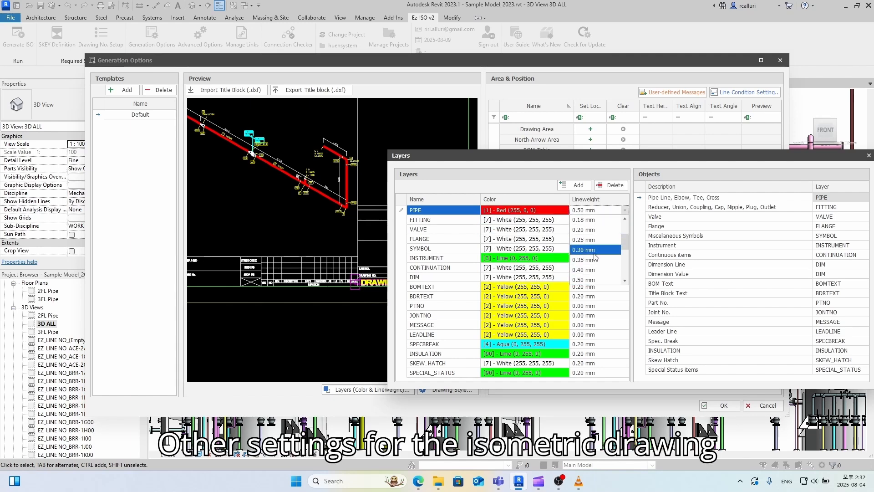
{"action": "left_click", "coordinate": [595, 272]}
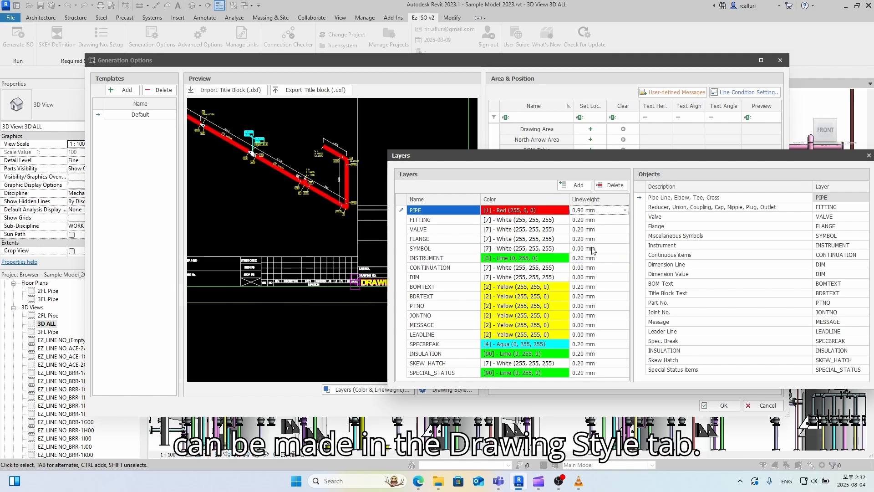
{"action": "left_click", "coordinate": [589, 211]}
{"action": "left_click", "coordinate": [590, 258]}
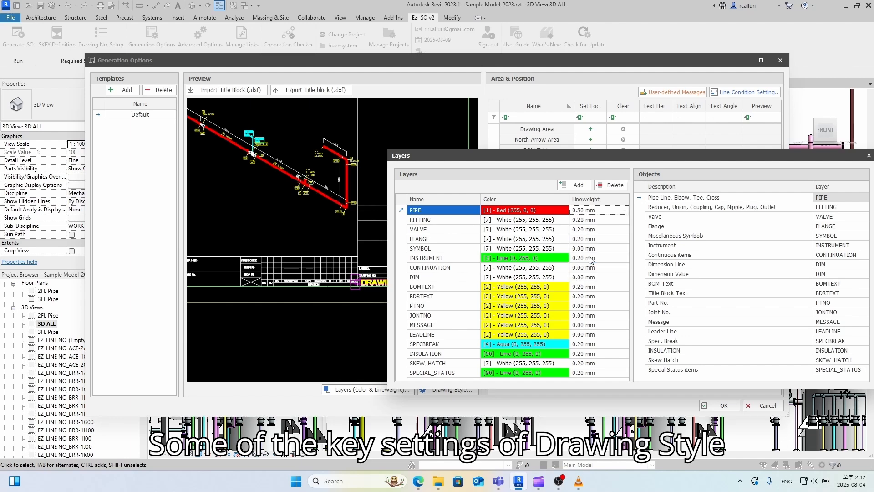
{"action": "left_click_drag", "start_coordinate": [696, 157], "coordinate": [646, 153]}
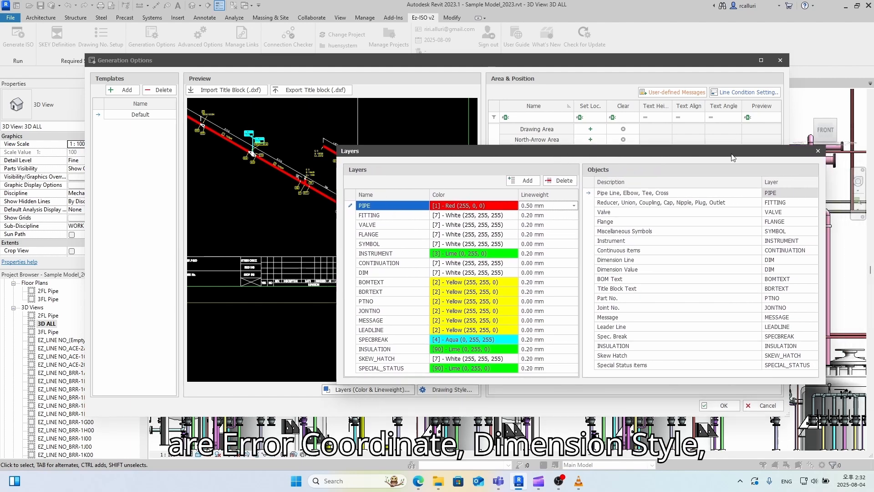
{"action": "left_click", "coordinate": [818, 151]}
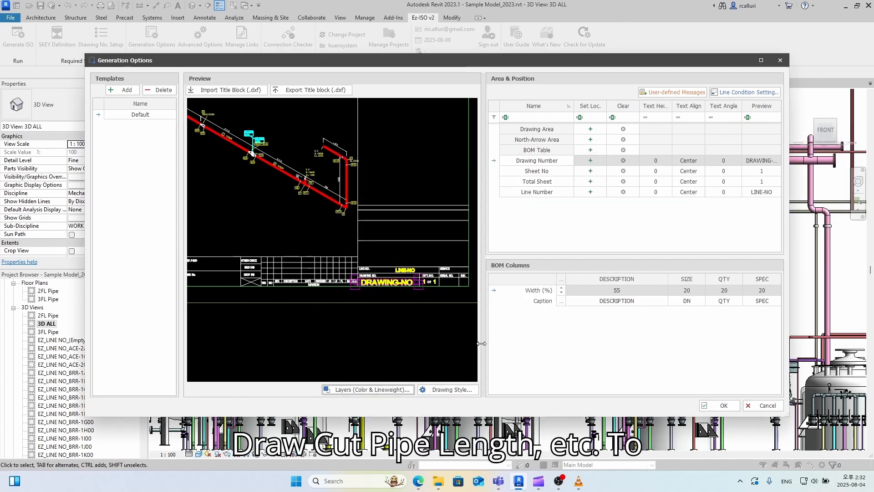
- Open Drawing Style and enable ErrDistCoords, checking the drawing preview
{"action": "left_click", "coordinate": [448, 389]}
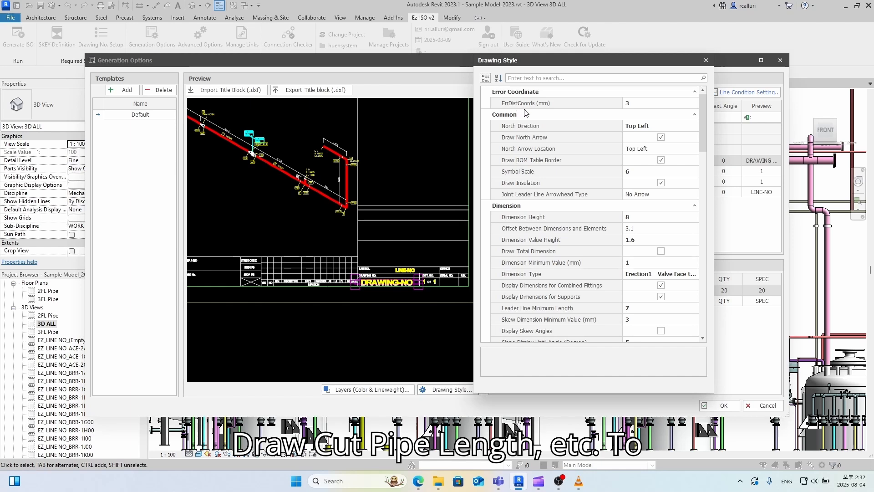
{"action": "left_click", "coordinate": [635, 103]}
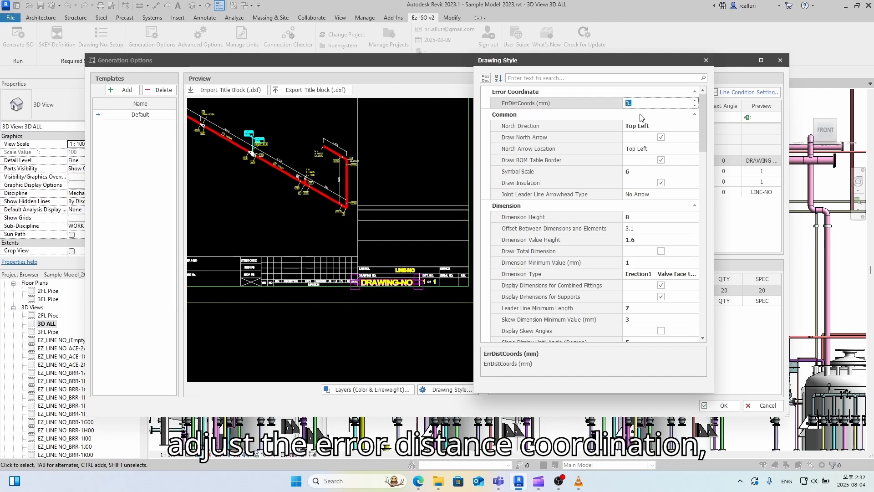
{"action": "scroll", "coordinate": [660, 182], "scroll_direction": "down", "scroll_amount": 3}
{"action": "left_click", "coordinate": [253, 169]}
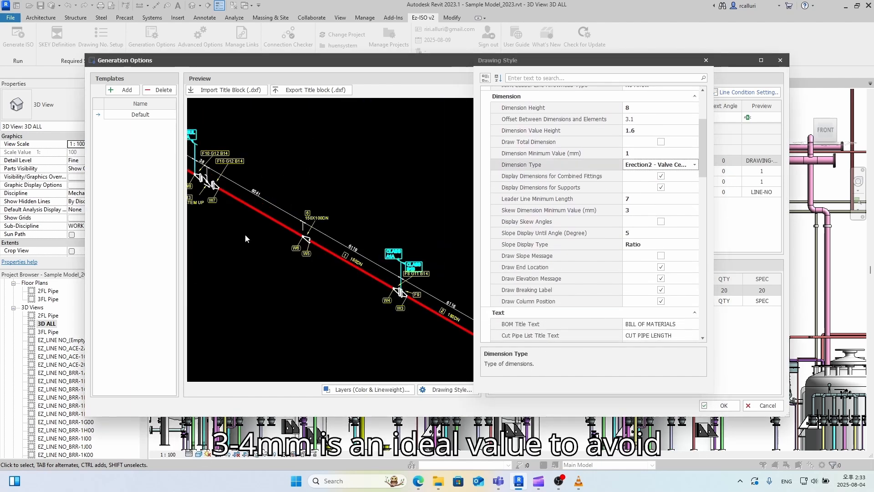
{"action": "scroll", "coordinate": [314, 224], "scroll_direction": "up", "scroll_amount": 5}
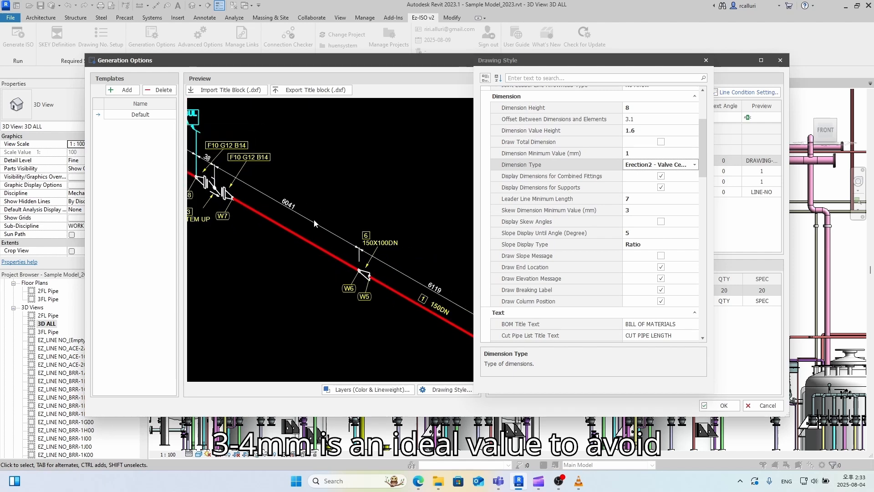
{"action": "scroll", "coordinate": [314, 224], "scroll_direction": "down", "scroll_amount": 3}
{"action": "scroll", "coordinate": [241, 193], "scroll_direction": "up", "scroll_amount": 5}
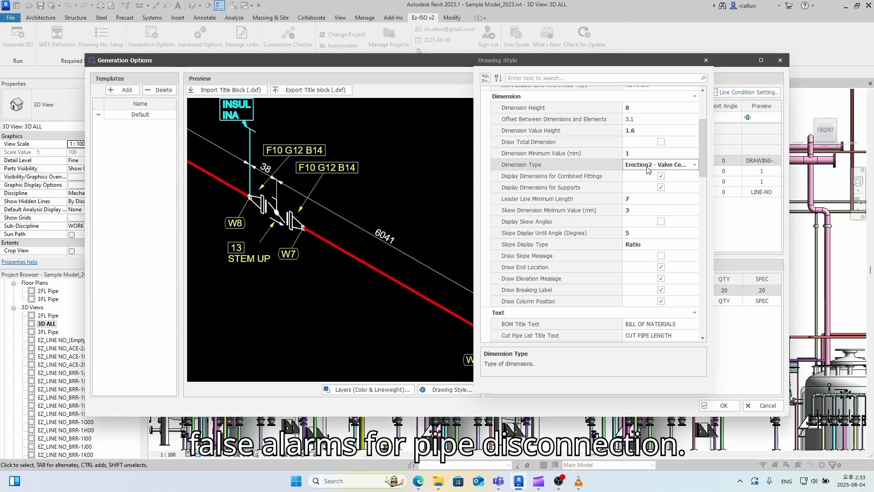
- Set Dimension Type to Erection1 - Valve Face to Face
{"action": "left_click", "coordinate": [694, 165]}
{"action": "left_click", "coordinate": [689, 180]}
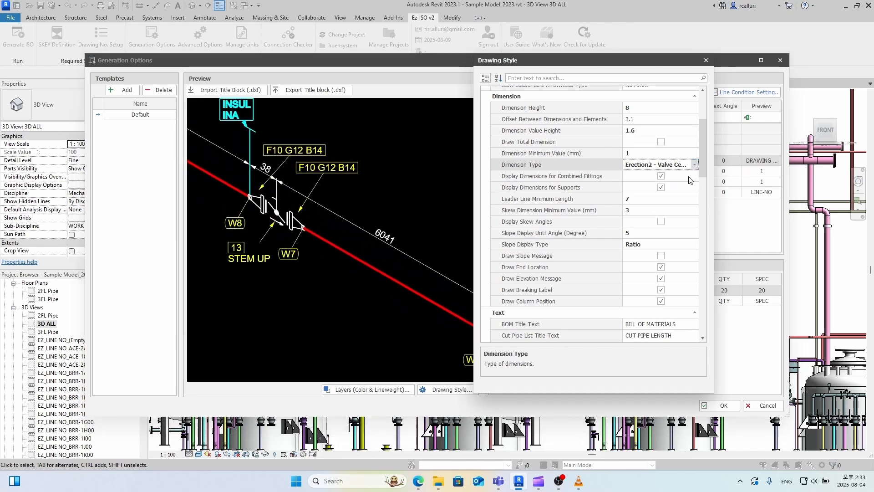
{"action": "left_click", "coordinate": [694, 165]}
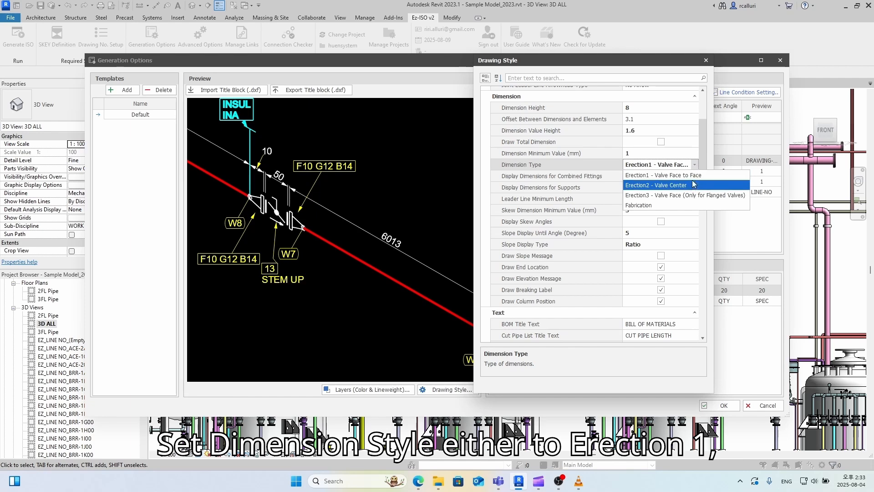
{"action": "left_click", "coordinate": [693, 184]}
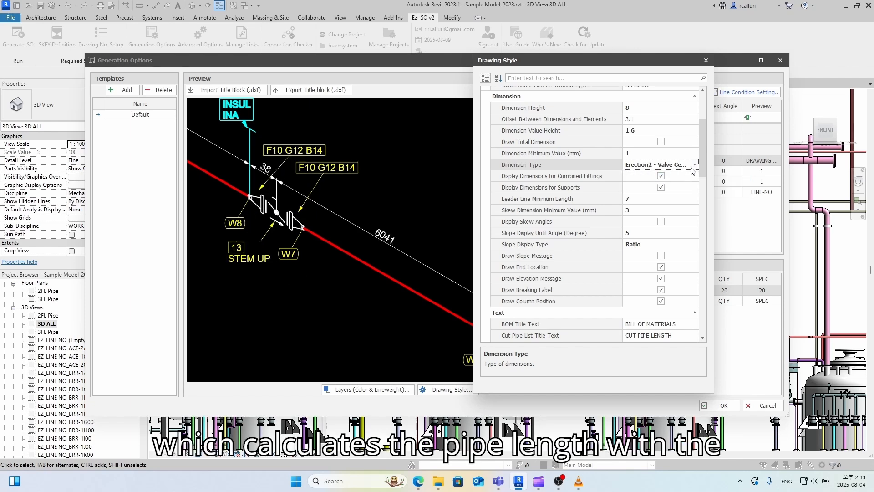
{"action": "left_click", "coordinate": [693, 168]}
{"action": "left_click", "coordinate": [691, 177]}
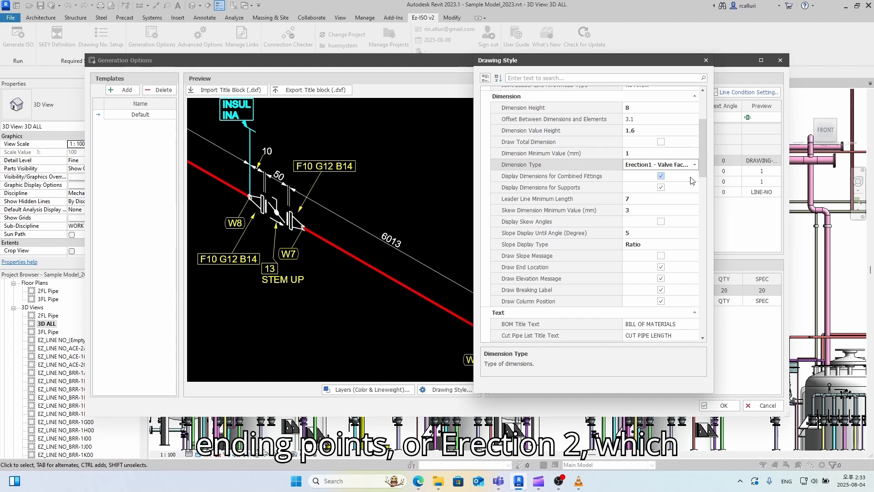
- Close Drawing Style, add a template named T1, and confirm Generation Options
{"action": "left_click", "coordinate": [706, 60]}
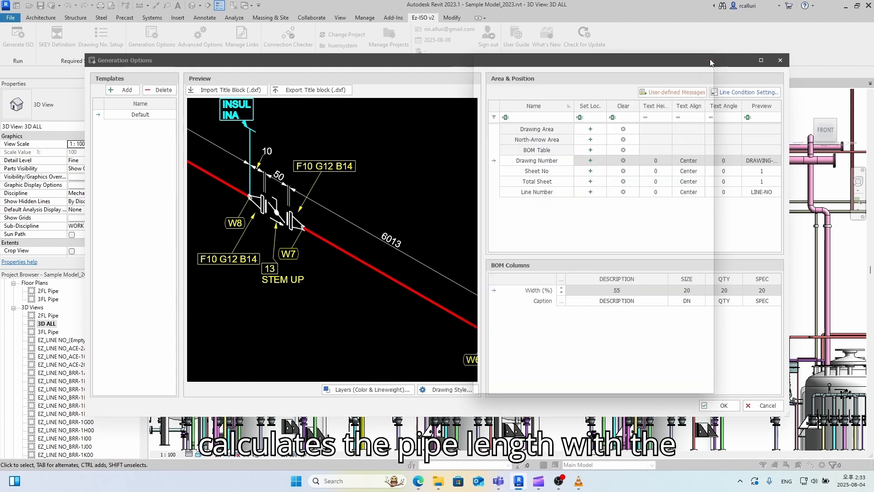
{"action": "left_click", "coordinate": [122, 90]}
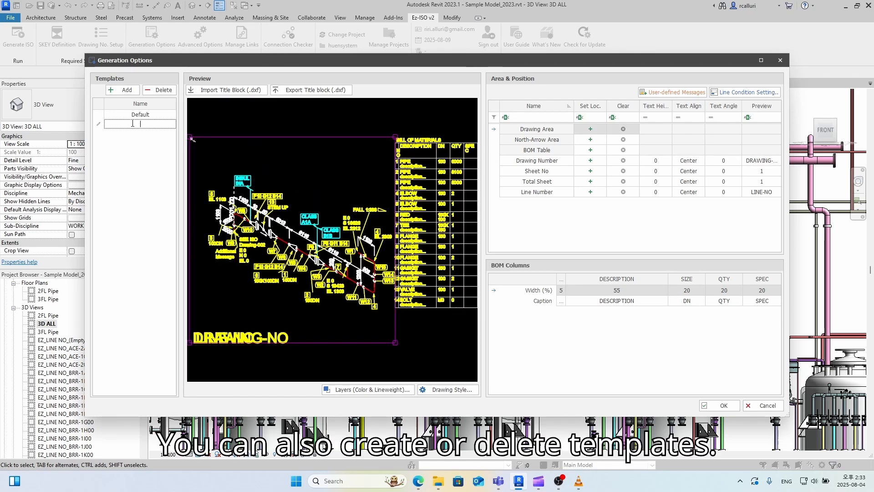
{"action": "type", "text": "T1"}
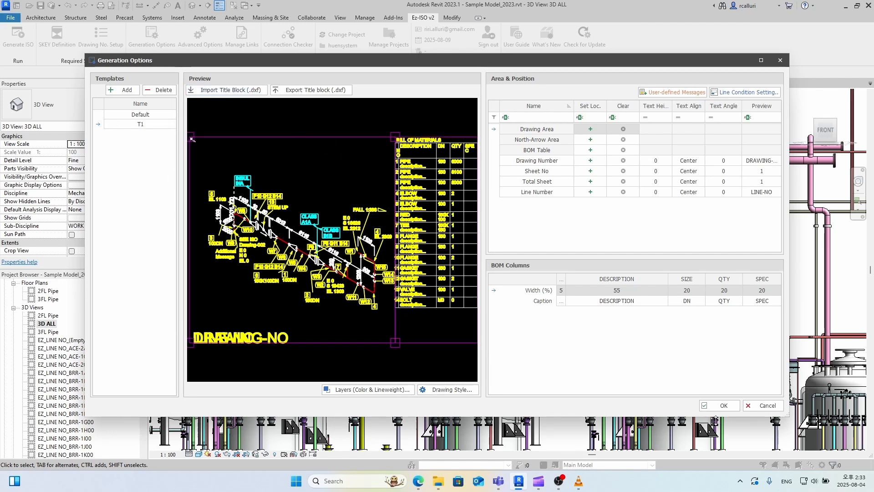
{"action": "left_click", "coordinate": [721, 406]}
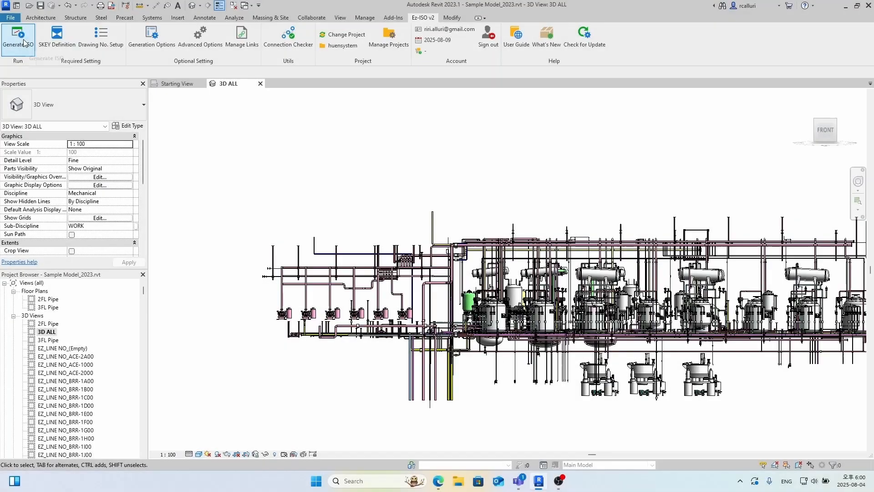
- Generate isometric drawings with the Default template, giving 479 successes and 6 failures
{"action": "left_click", "coordinate": [18, 39]}
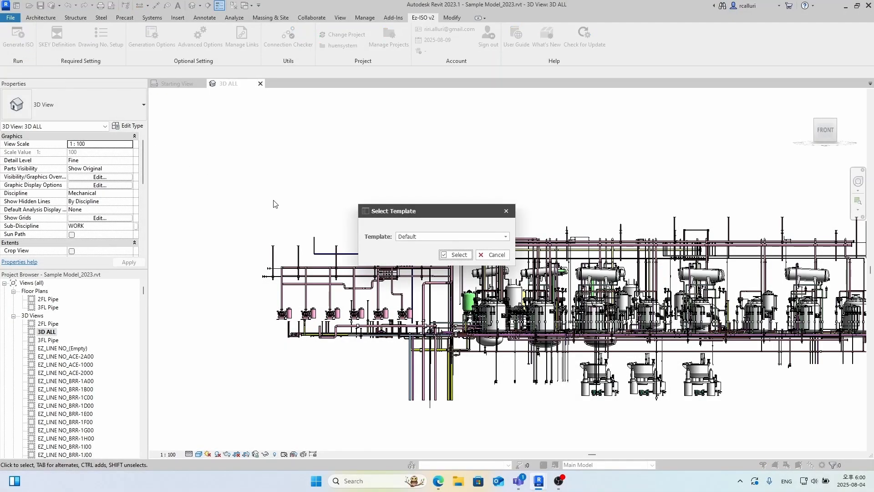
{"action": "left_click", "coordinate": [456, 257]}
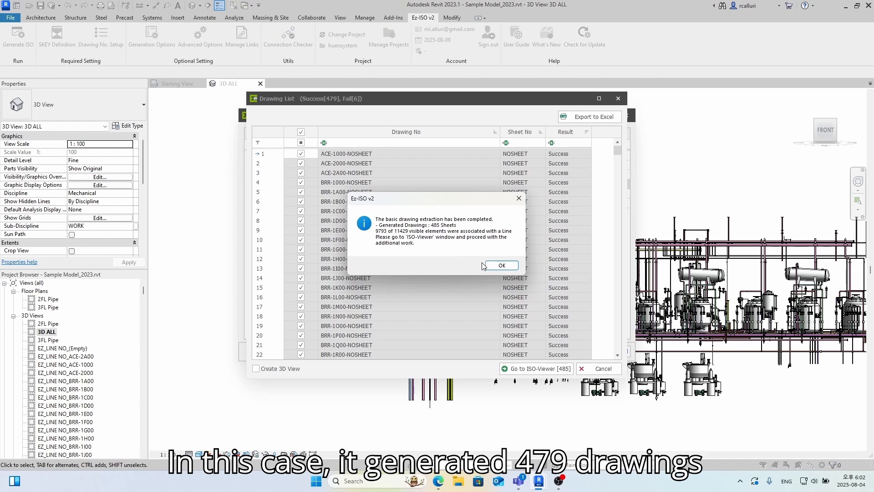
{"action": "left_click", "coordinate": [485, 266]}
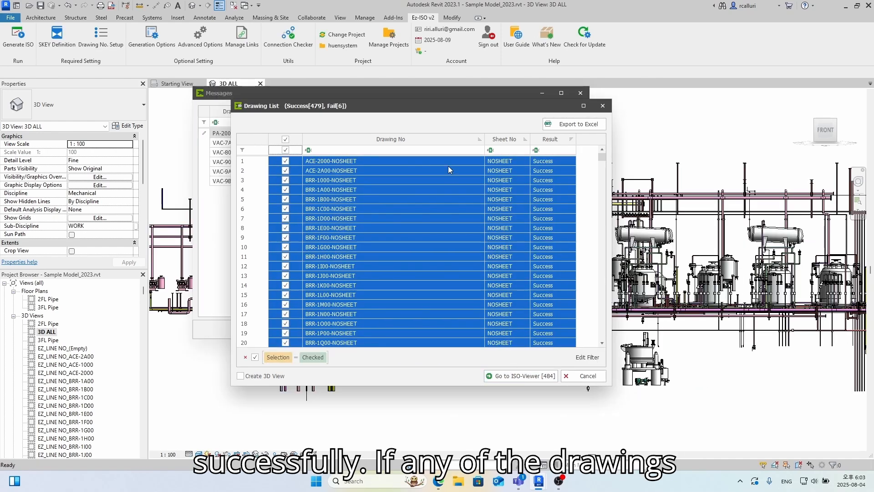
- Zoom to PA-2000-NOSHEET's disconnected elements from Messages, then restore the Drawing List
{"action": "left_click_drag", "start_coordinate": [427, 107], "coordinate": [873, 134]}
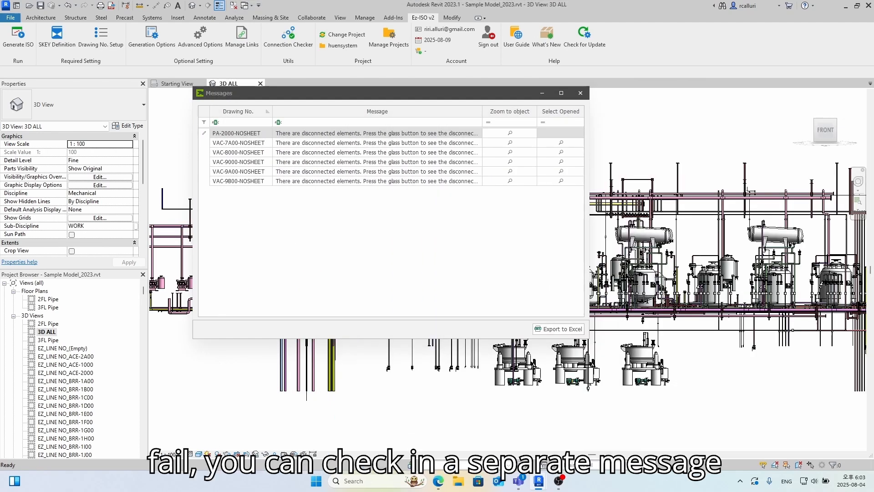
{"action": "left_click", "coordinate": [510, 133]}
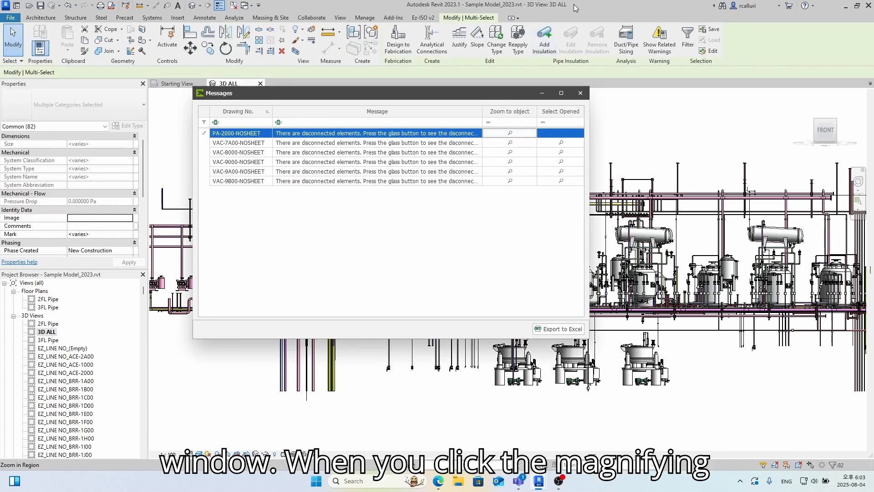
{"action": "left_click_drag", "start_coordinate": [503, 95], "coordinate": [189, 51]}
{"action": "left_click", "coordinate": [510, 5]}
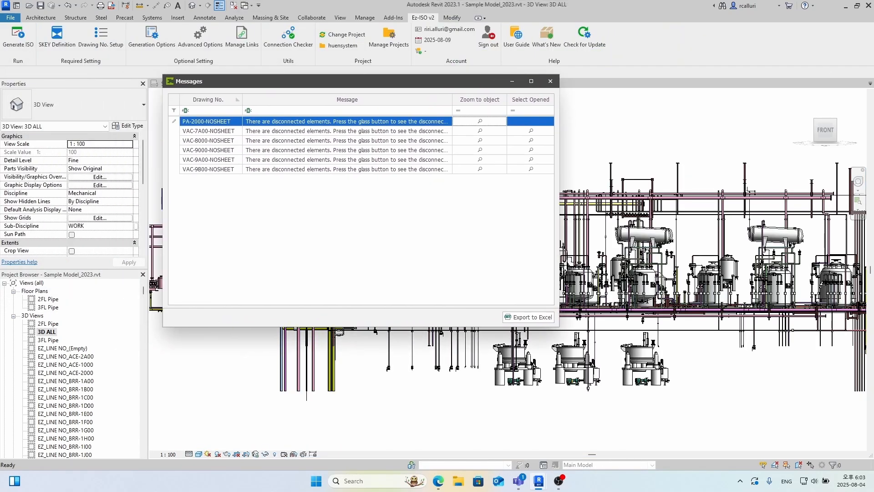
{"action": "mouse_move", "coordinate": [873, 128]}
{"action": "left_mouse_down"}
{"action": "mouse_move", "coordinate": [480, 103]}
{"action": "mouse_move", "coordinate": [474, 95]}
{"action": "left_mouse_up"}
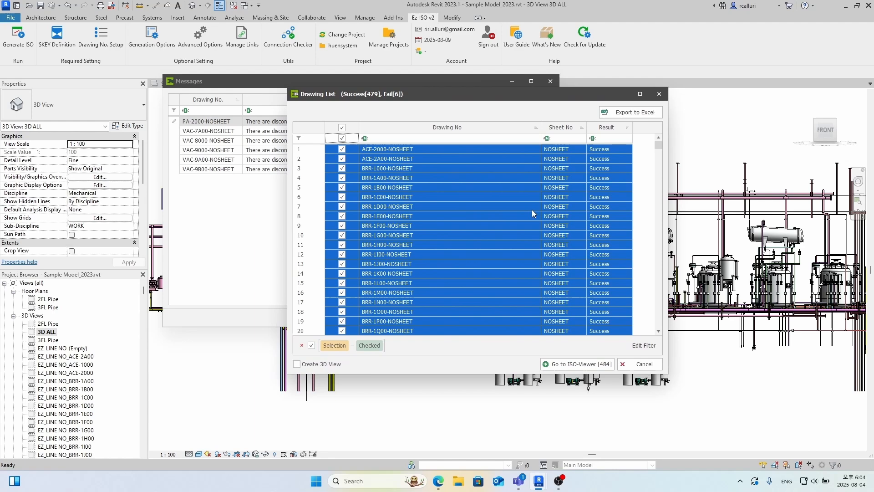
- Load ACE-2000-NOSHEET in the ISO-Viewer, choose DXF and PCF & BOM output, and start saving
{"action": "left_click", "coordinate": [550, 364]}
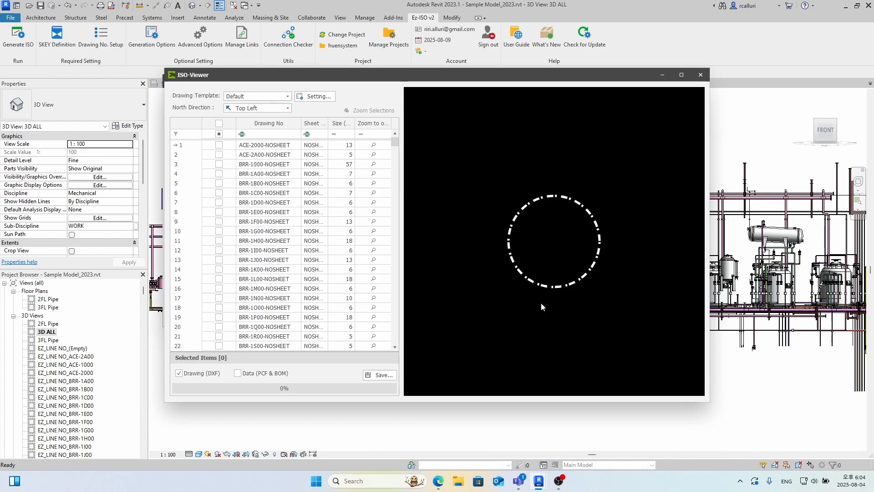
{"action": "left_click", "coordinate": [219, 145]}
{"action": "scroll", "coordinate": [559, 245], "scroll_direction": "up", "scroll_amount": 2}
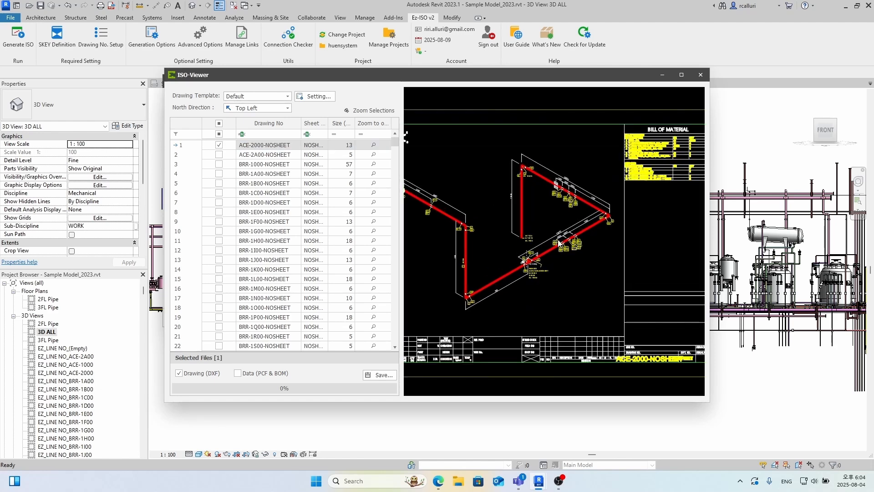
{"action": "scroll", "coordinate": [509, 266], "scroll_direction": "down", "scroll_amount": 2}
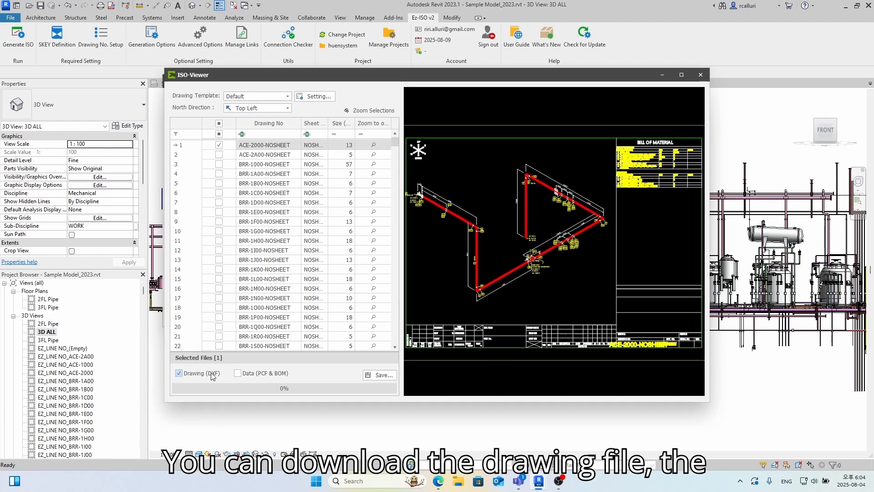
{"action": "left_click", "coordinate": [277, 374]}
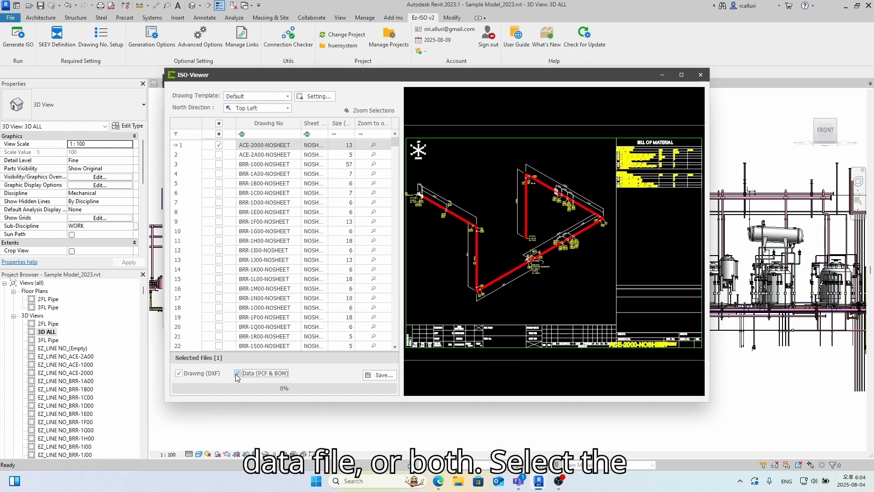
{"action": "left_click", "coordinate": [371, 375]}
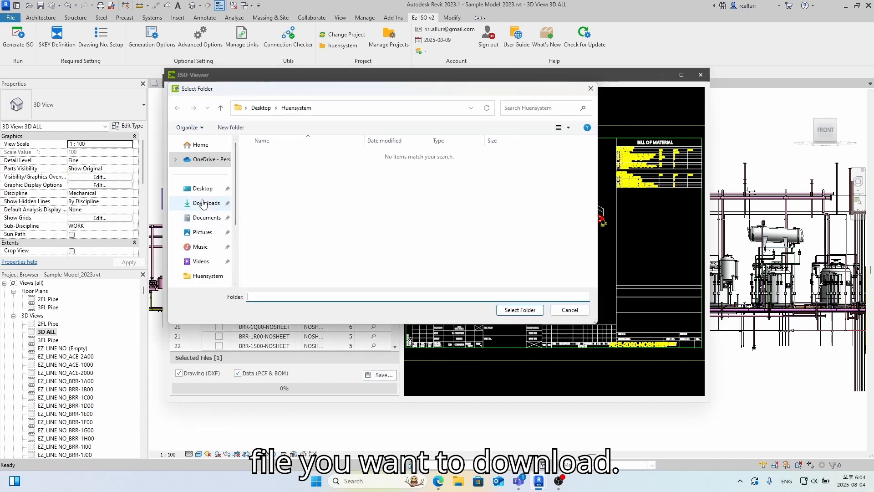
- Export the files to Desktop\Huensystem and open ACE-2000-NOSHEET.dxf from there
{"action": "left_click", "coordinate": [203, 188]}
{"action": "double_click", "coordinate": [264, 176]}
{"action": "left_click", "coordinate": [520, 310]}
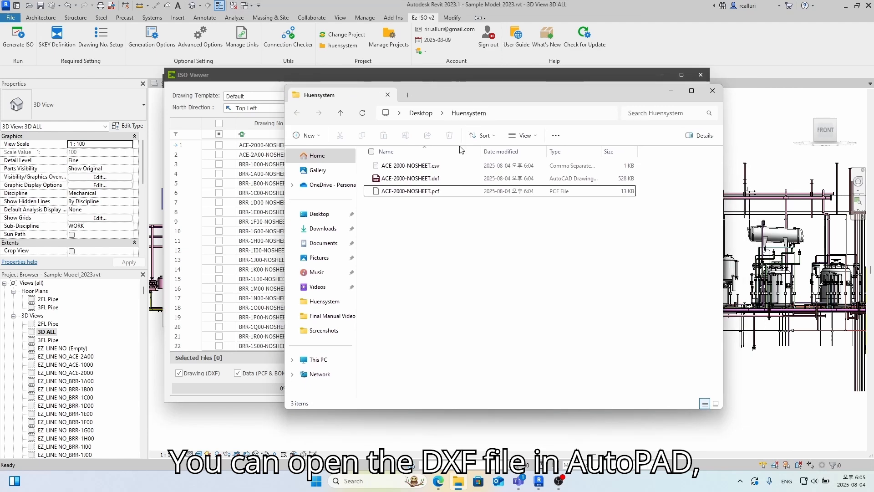
{"action": "double_click", "coordinate": [444, 178]}
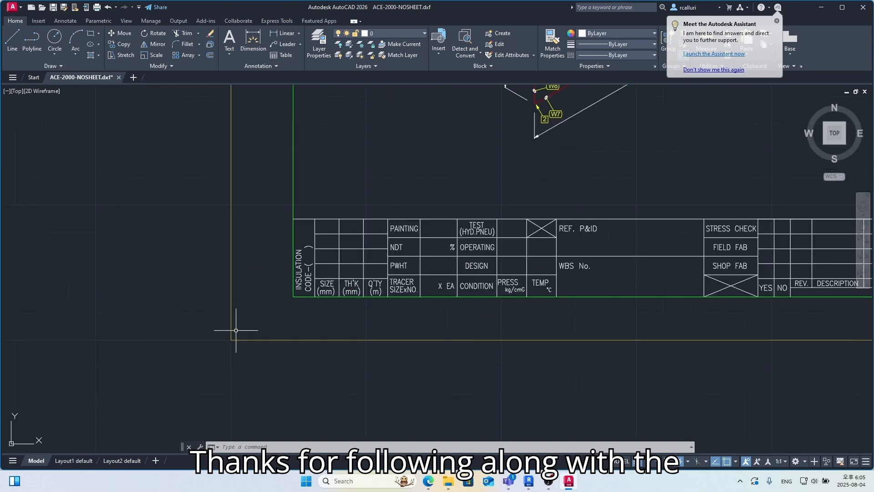
- Zoom out to view the whole ACE-2000-NOSHEET sheet with pipe route, BOM and title block
{"action": "scroll", "coordinate": [404, 191], "scroll_direction": "up", "scroll_amount": 2}
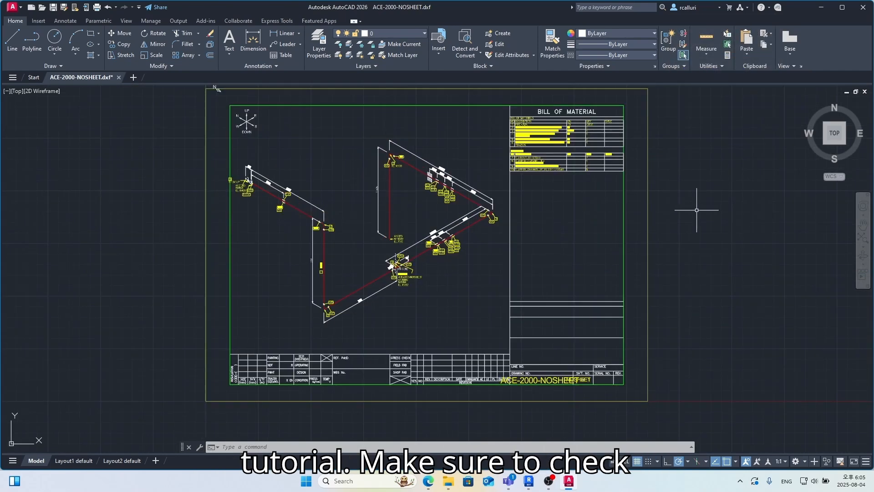